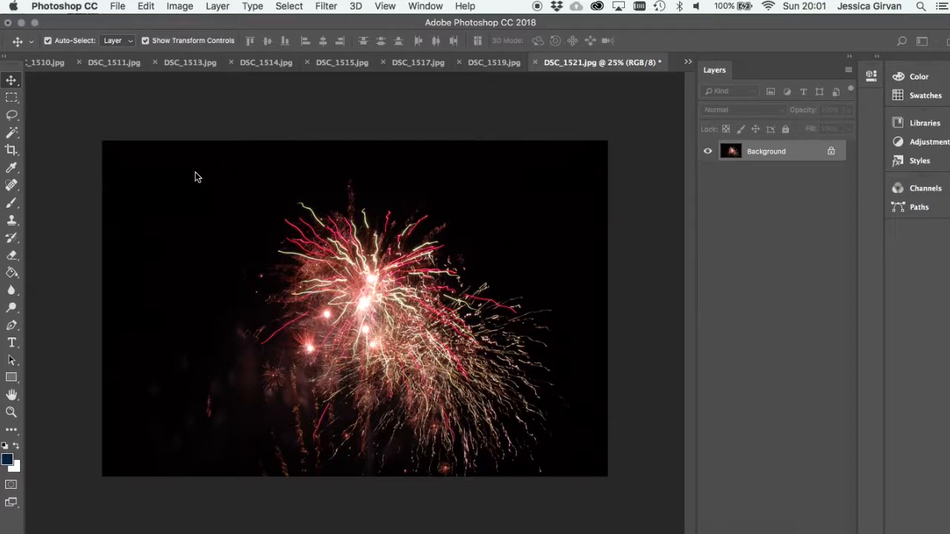
Step: Create a new blank document 5000 pixels wide and 3500 pixels high
key("super+n")
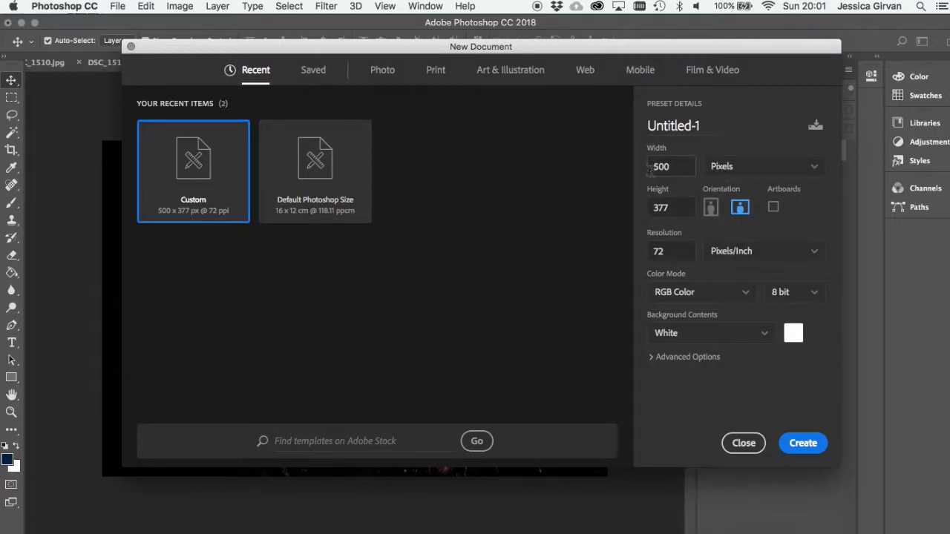
left_click_drag(681, 170, 629, 168)
key("Tab")
type("3500")
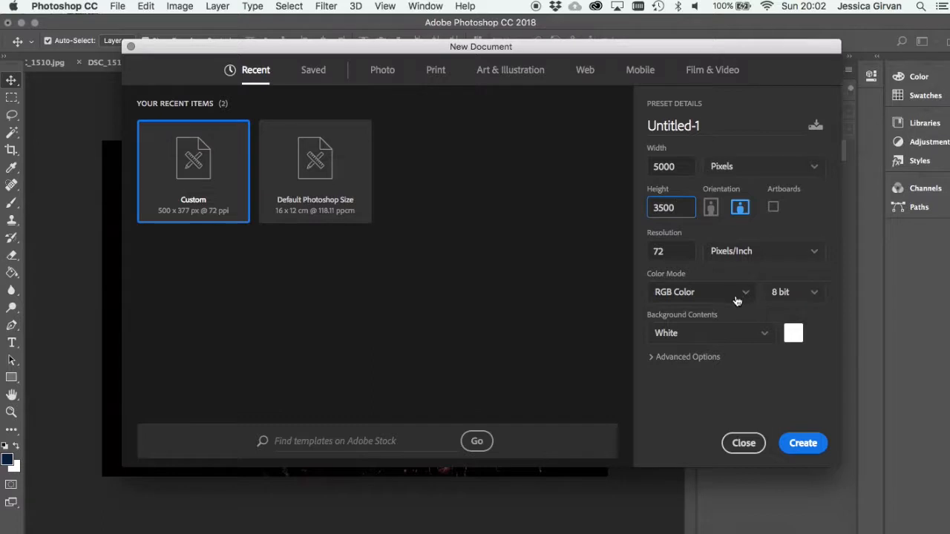
left_click(804, 441)
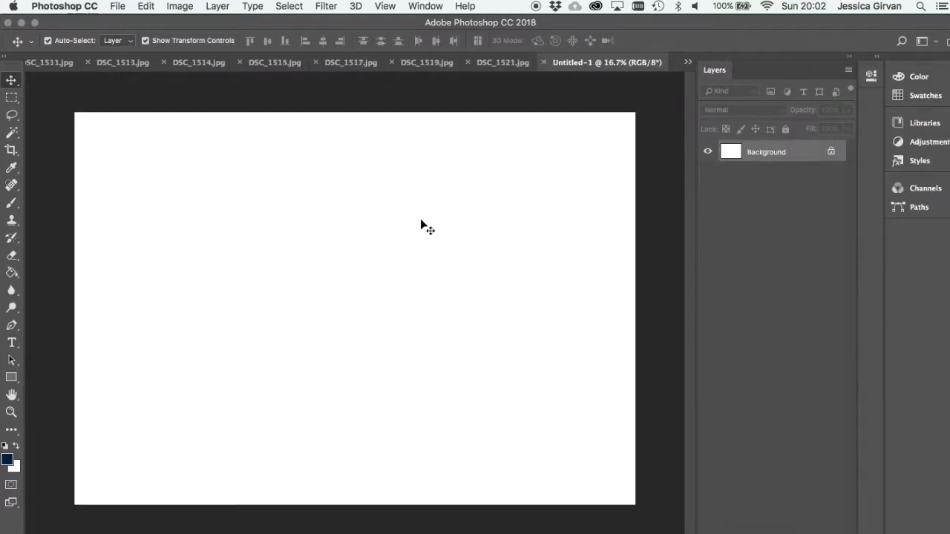
Step: Float Untitled-1 and DSC_1519.jpg in separate windows, placing the blank document below the photo so both canvases are reachable
left_click_drag(583, 64, 628, 121)
mouse_move(660, 80)
left_mouse_down()
mouse_move(609, 36)
mouse_move(619, 77)
mouse_move(644, 106)
mouse_move(645, 84)
left_mouse_up()
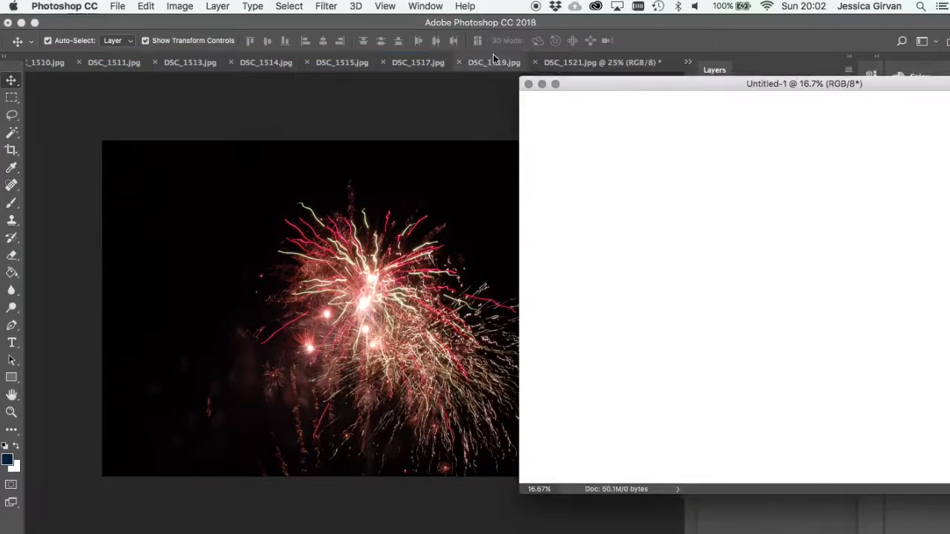
left_click_drag(494, 63, 295, 123)
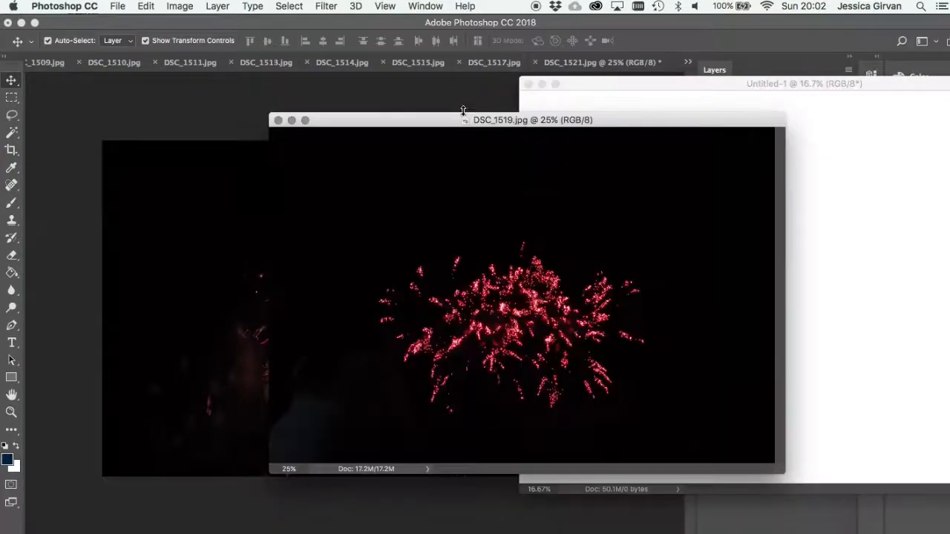
left_click_drag(463, 112, 336, 101)
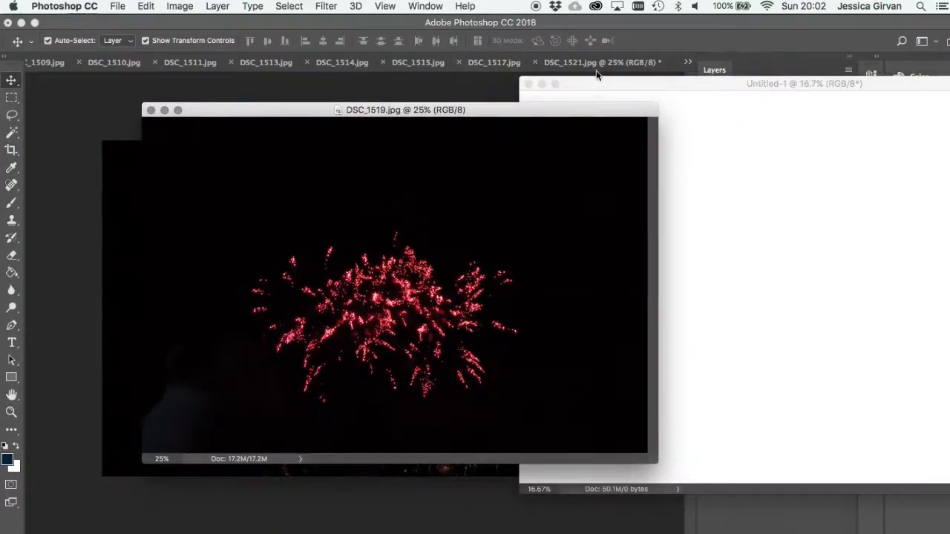
left_click_drag(596, 83, 199, 489)
left_click(144, 147)
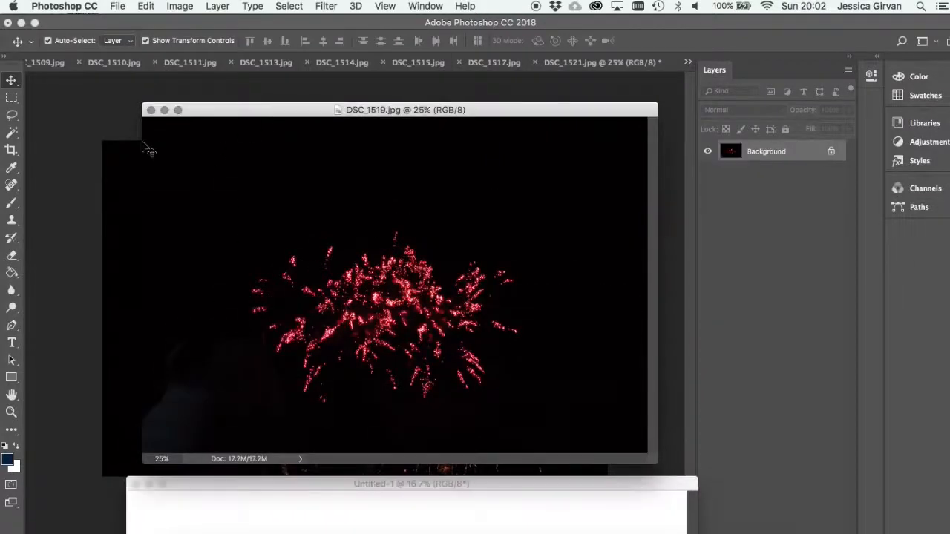
Step: Draw a freehand Lasso selection loosely around the red firework in DSC_1519.jpg
left_click(14, 117)
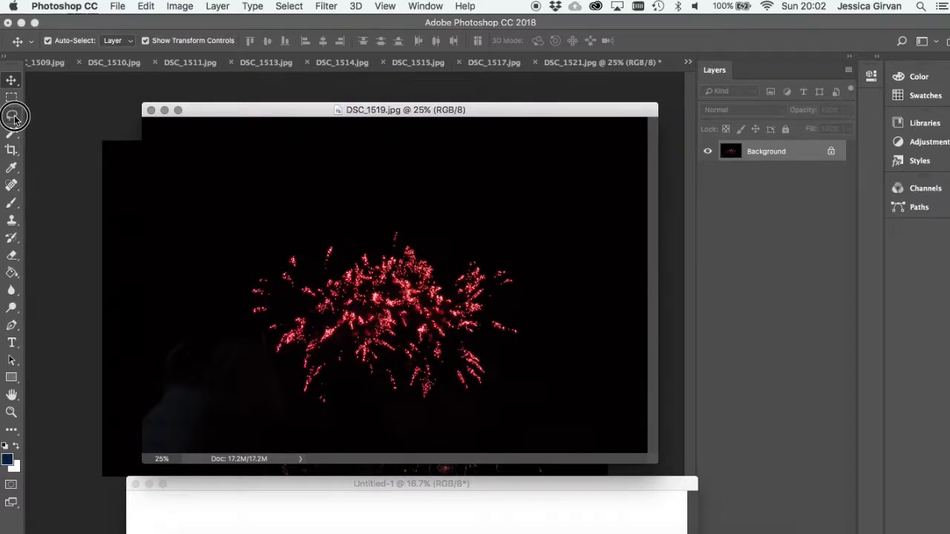
left_click(14, 118)
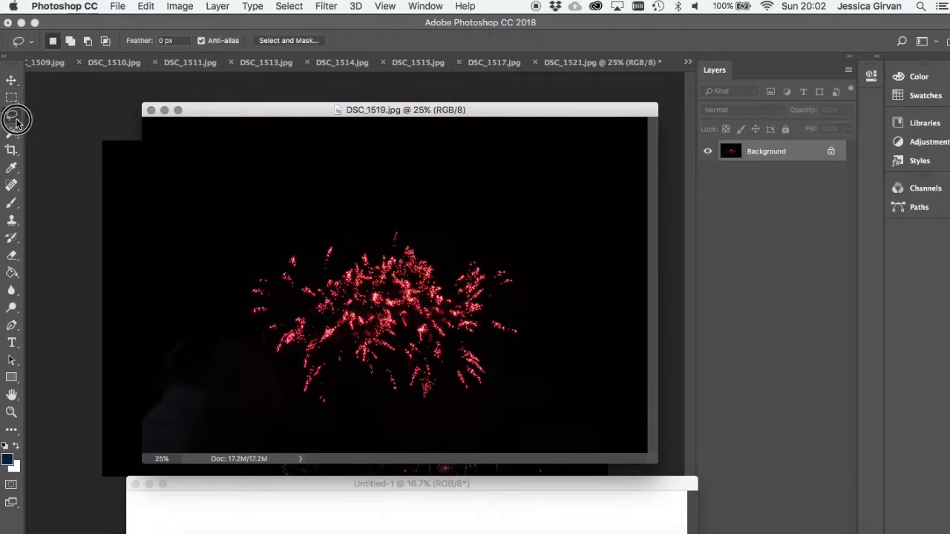
left_click(16, 121)
left_click(10, 118)
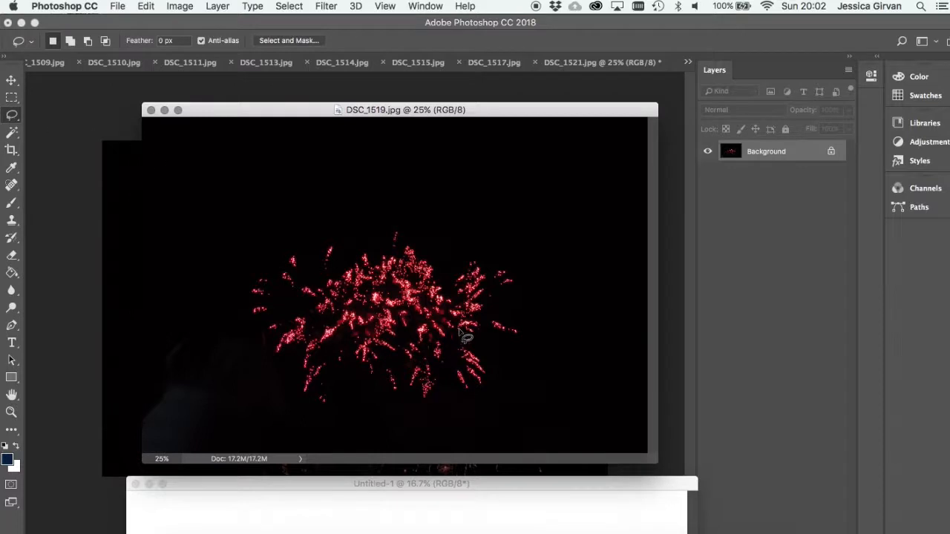
mouse_move(528, 274)
left_mouse_down()
mouse_move(427, 208)
mouse_move(363, 207)
mouse_move(310, 225)
mouse_move(240, 285)
mouse_move(232, 357)
mouse_move(284, 426)
mouse_move(425, 435)
mouse_move(507, 393)
mouse_move(528, 346)
mouse_move(530, 268)
left_mouse_up()
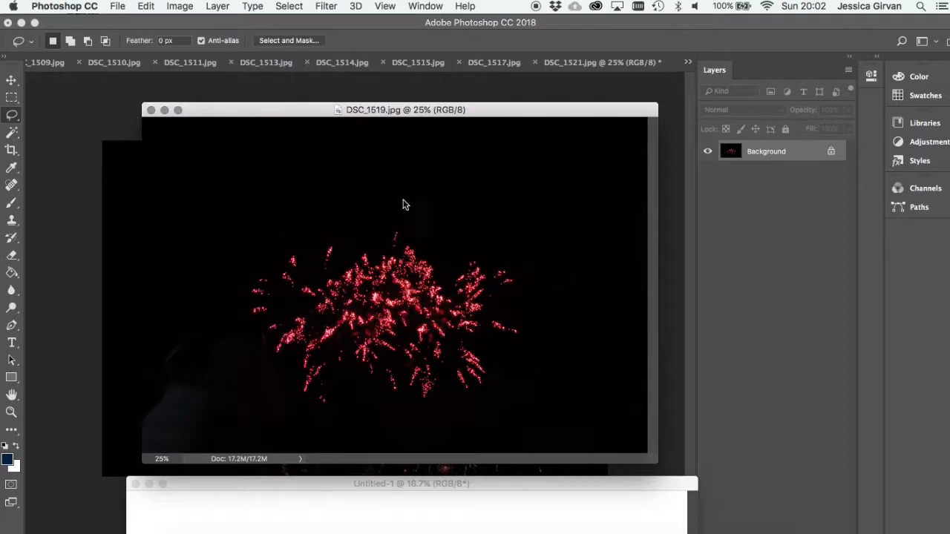
Step: Copy the selected red firework into Untitled-1, accepting the color profile conversion, and close DSC_1519.jpg
left_click(11, 81)
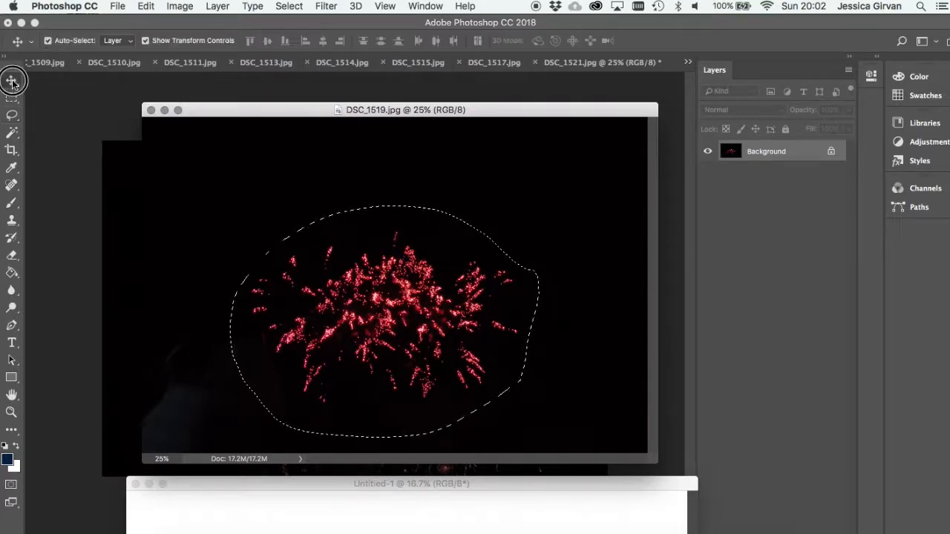
left_click_drag(343, 350, 210, 530)
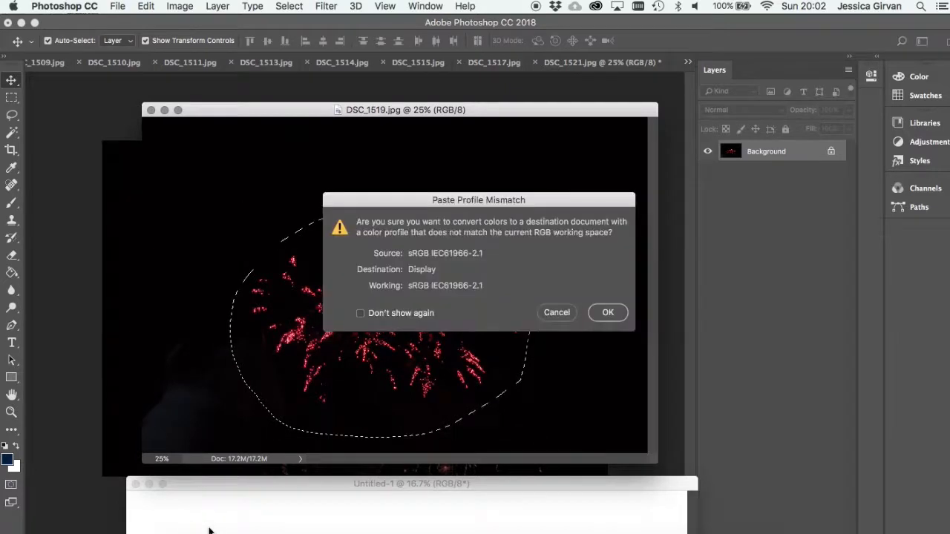
left_click(608, 314)
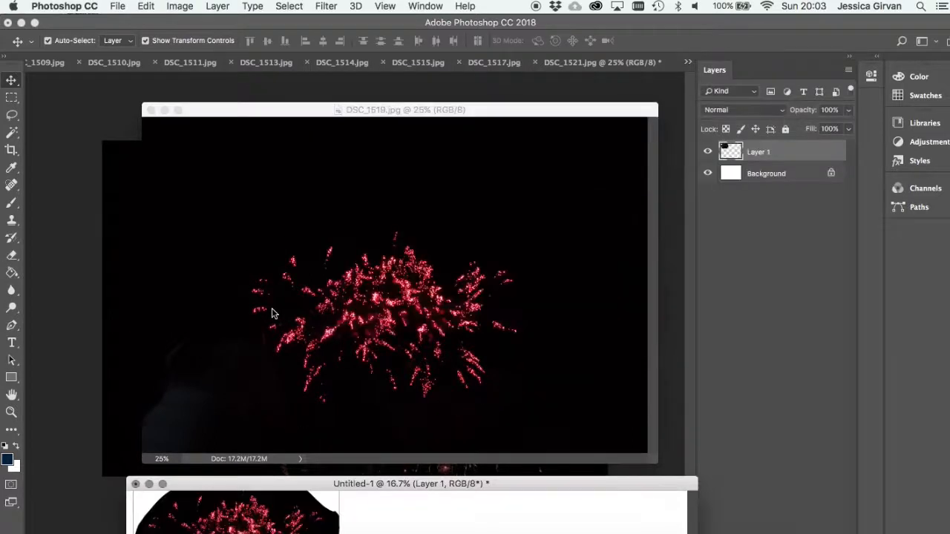
left_click(151, 110)
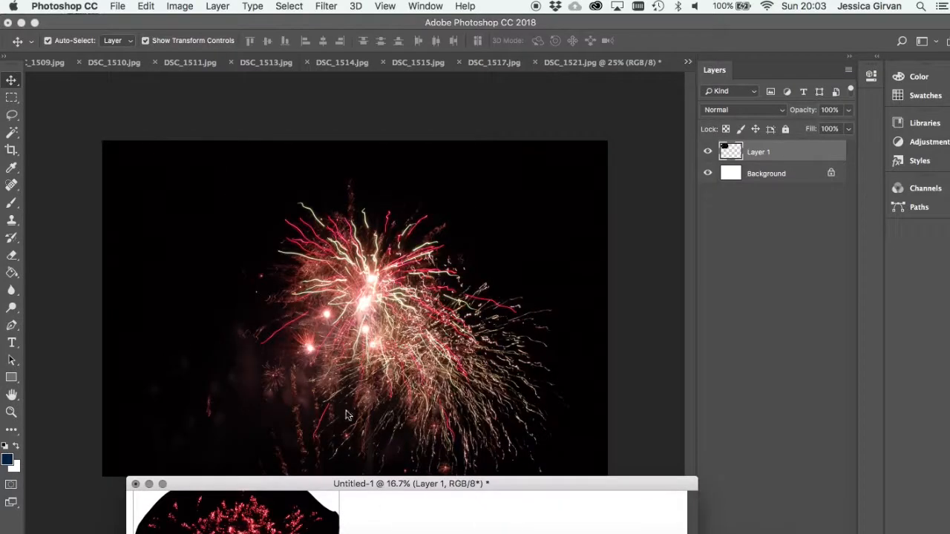
Step: Float DSC_1521.jpg in its own window and lasso the large red and gold firework down to the image's lower edge
mouse_move(594, 64)
left_mouse_down()
mouse_move(513, 128)
mouse_move(375, 84)
left_mouse_up()
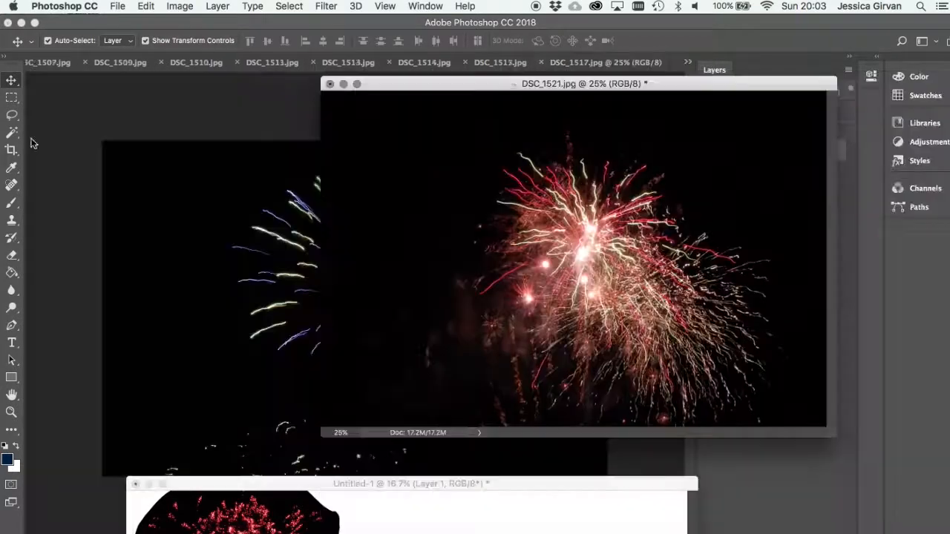
left_click(14, 117)
mouse_move(560, 119)
left_mouse_down()
mouse_move(378, 388)
mouse_move(702, 488)
mouse_move(797, 399)
mouse_move(706, 167)
mouse_move(564, 117)
left_mouse_up()
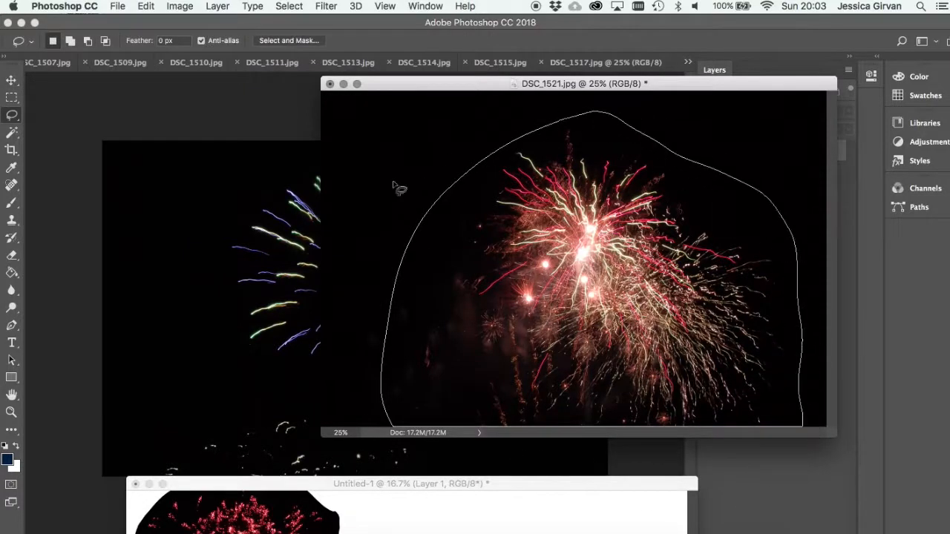
Step: Copy the selected red and gold firework into Untitled-1, accepting the color conversion, and close DSC_1521.jpg without saving
left_click(15, 81)
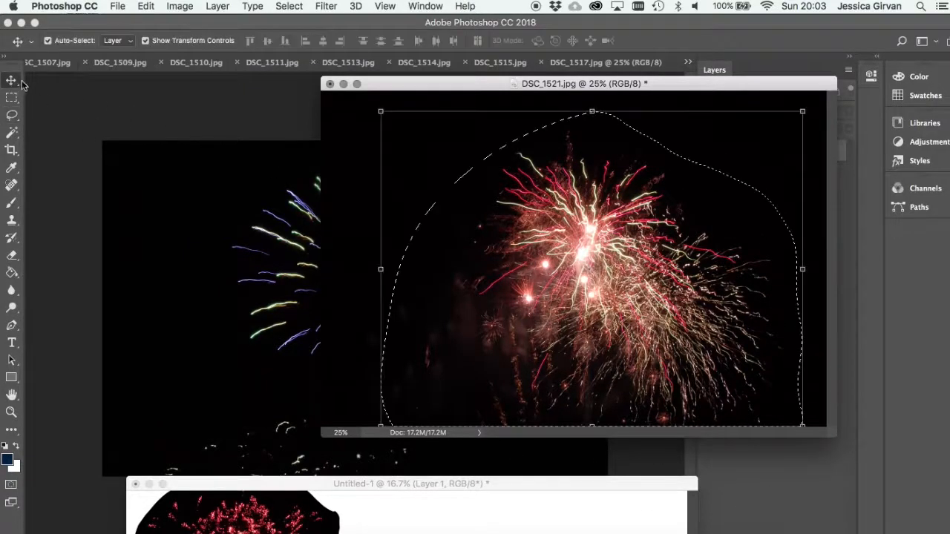
left_click_drag(538, 321, 396, 529)
left_click(607, 313)
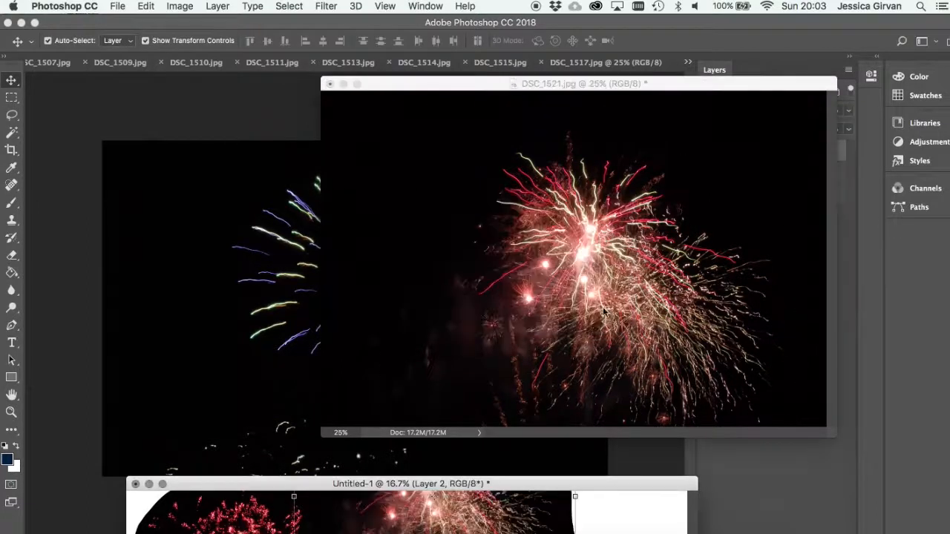
left_click(331, 84)
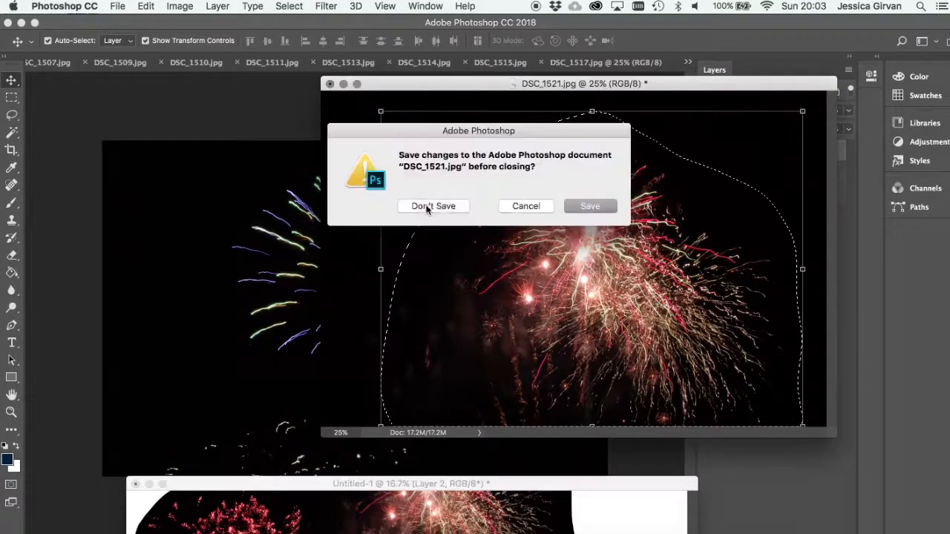
left_click(428, 210)
Step: Float DSC_1517.jpg in its own window and lasso the large blue and yellow firework
mouse_move(616, 63)
left_mouse_down()
mouse_move(456, 170)
mouse_move(294, 139)
left_mouse_up()
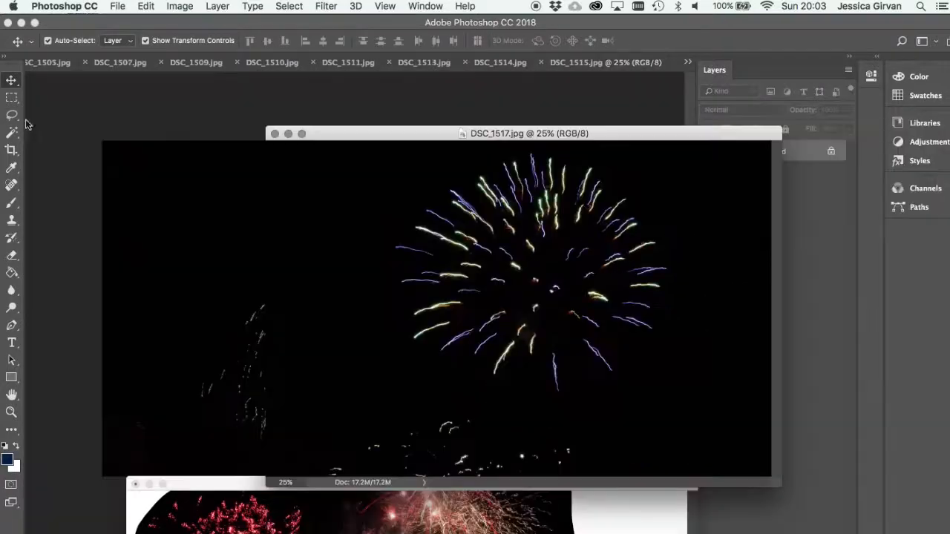
key("l")
mouse_move(493, 152)
left_mouse_down()
mouse_move(467, 156)
mouse_move(374, 278)
mouse_move(580, 413)
mouse_move(696, 313)
mouse_move(684, 195)
mouse_move(456, 144)
mouse_move(442, 170)
left_mouse_up()
Step: Copy the selected blue and yellow firework into Untitled-1, suppress further profile mismatch warnings, and close DSC_1517.jpg
key("v")
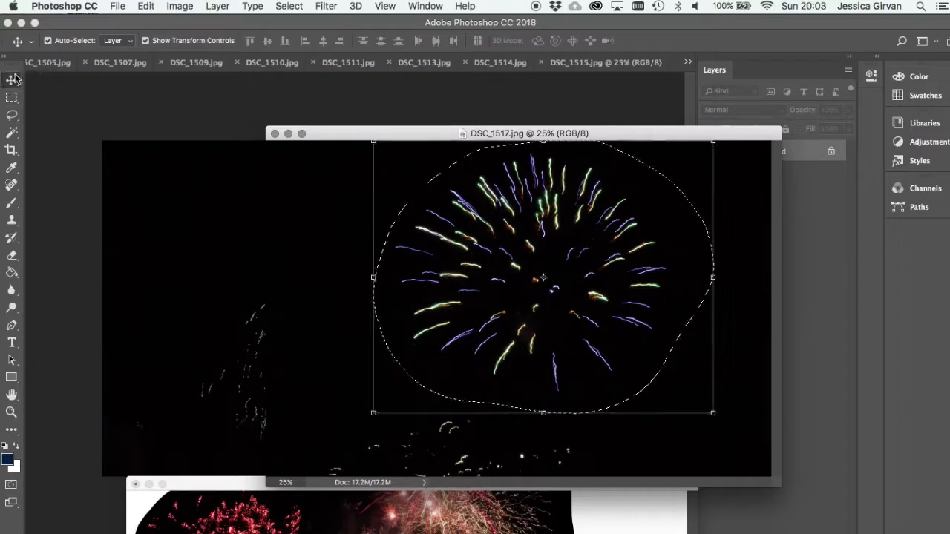
left_click_drag(318, 526, 332, 512)
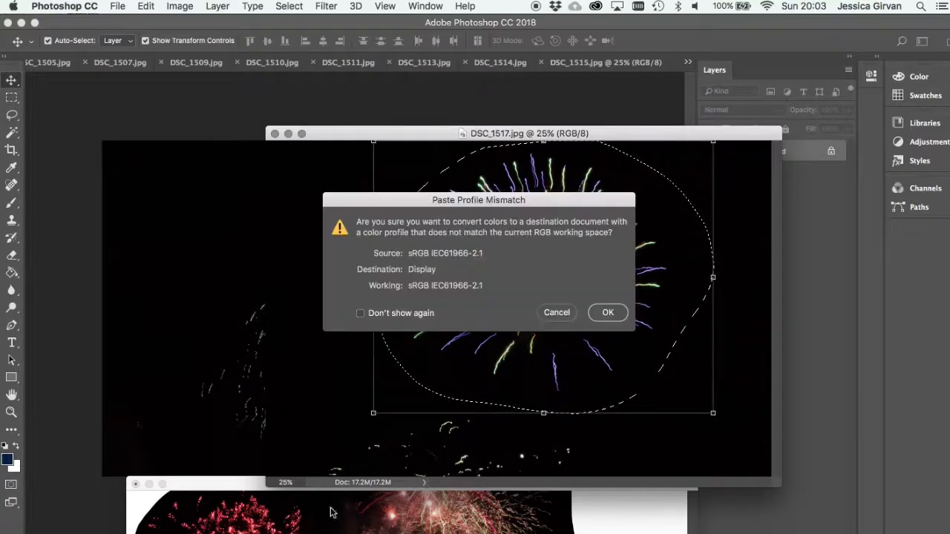
left_click(383, 317)
key("Return")
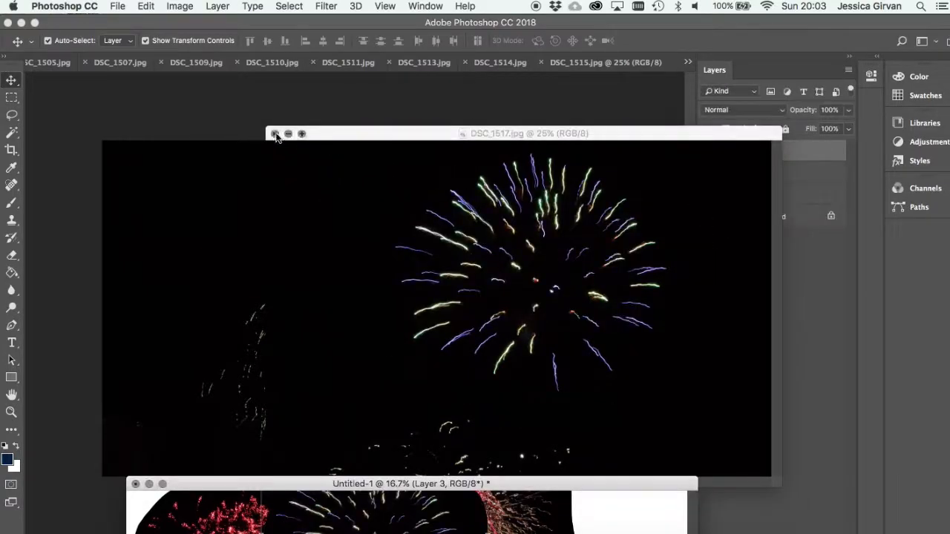
left_click(276, 134)
Step: Float DSC_1515.jpg, copy its upper blue and yellow firework into Untitled-1, and close the photo
left_click_drag(565, 63, 548, 75)
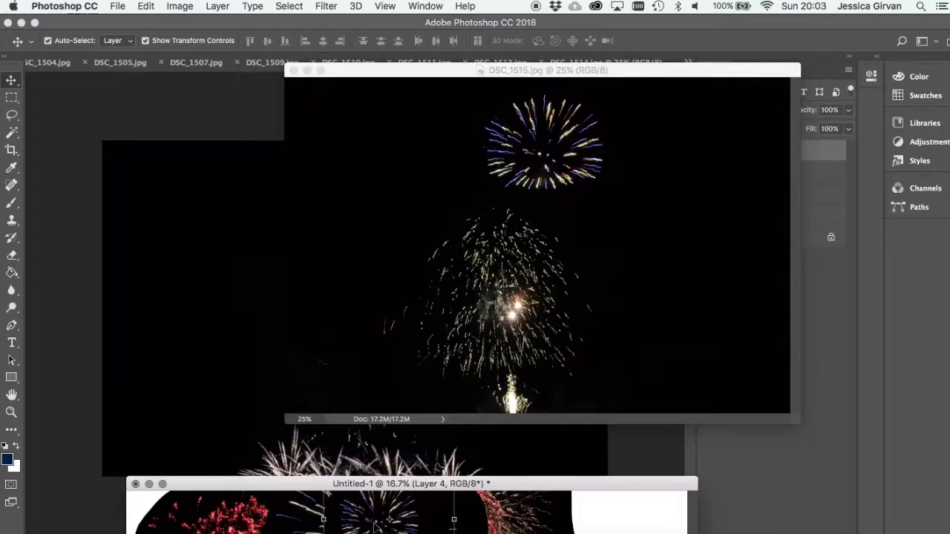
left_click(293, 69)
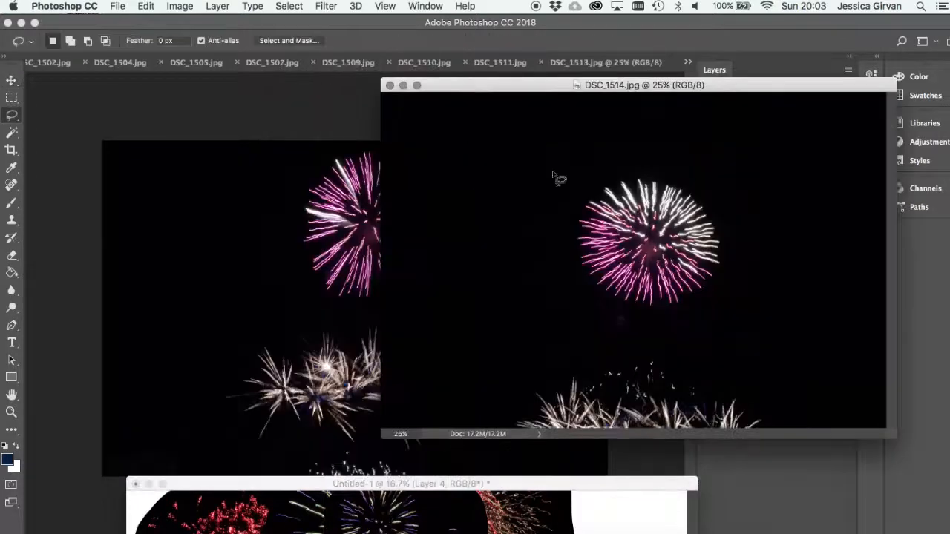
Step: Lasso the pink and white firework in DSC_1514.jpg, copy it into Untitled-1, and close the photo
mouse_move(681, 165)
left_mouse_down()
mouse_move(573, 192)
mouse_move(566, 319)
mouse_move(729, 330)
mouse_move(680, 163)
left_mouse_up()
key("v")
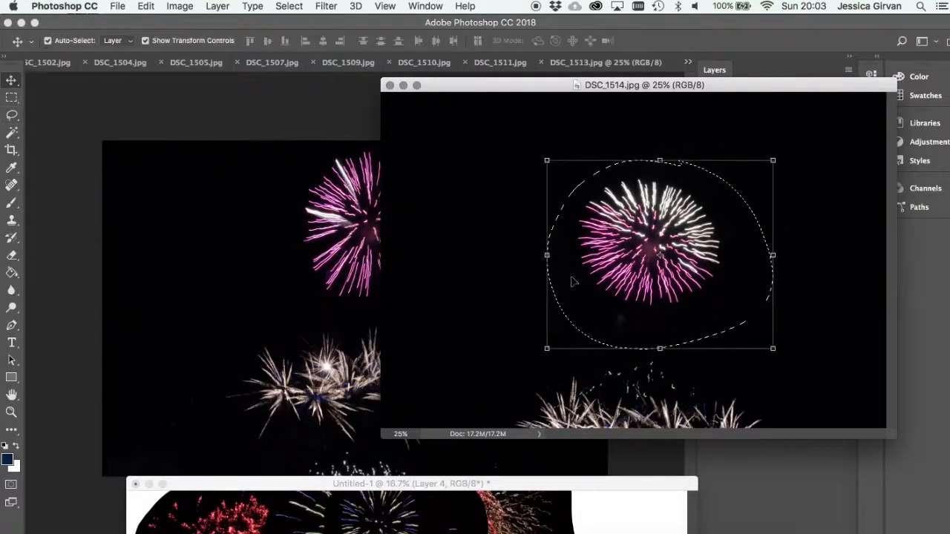
mouse_move(573, 281)
left_mouse_down()
mouse_move(449, 462)
mouse_move(443, 525)
left_mouse_up()
left_click_drag(542, 255, 403, 508)
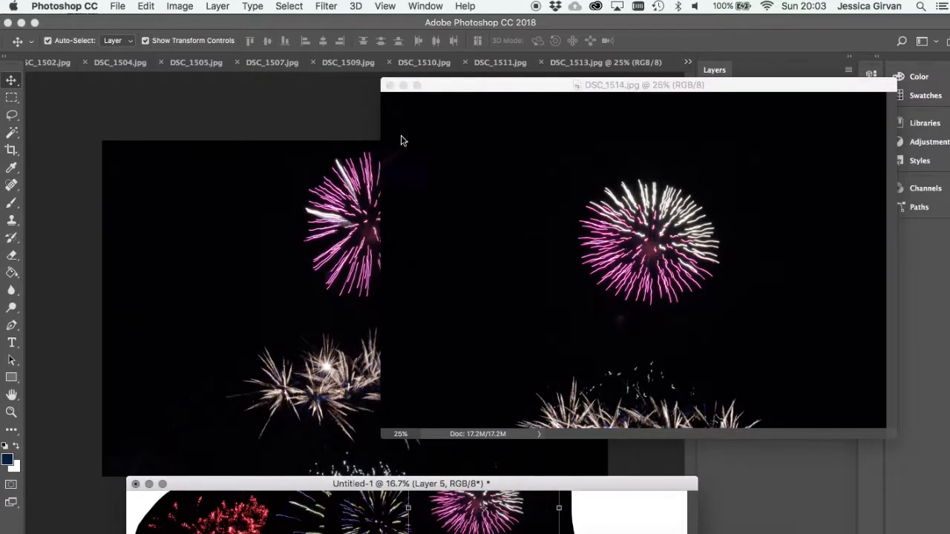
left_click(388, 87)
Step: Float DSC_1513.jpg in its own window, lasso its upper pink firework, and copy it into Untitled-1
left_click_drag(641, 64, 390, 73)
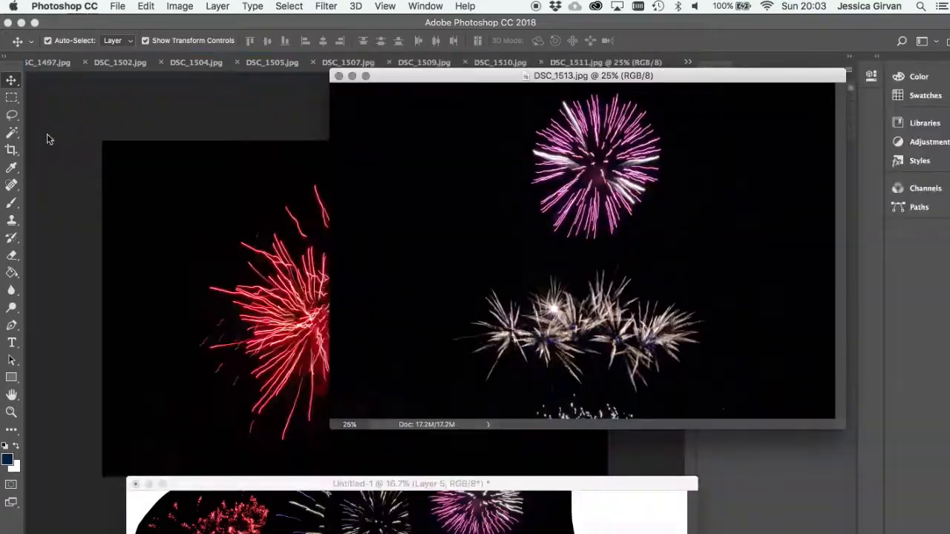
key("l")
mouse_move(672, 98)
left_mouse_down()
mouse_move(488, 195)
mouse_move(700, 206)
mouse_move(669, 103)
left_mouse_up()
left_click(11, 79)
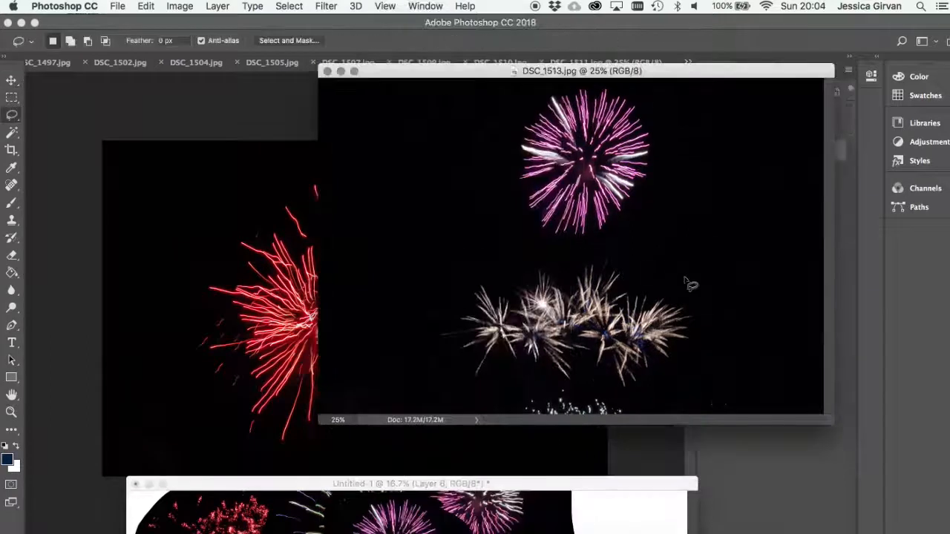
Step: Lasso the cluster of white fireworks in DSC_1513.jpg, extending the selection to include the spark tips along its lower edge
mouse_move(684, 277)
left_mouse_down()
mouse_move(471, 275)
mouse_move(418, 318)
mouse_move(419, 332)
left_mouse_up()
mouse_move(705, 301)
left_mouse_down()
mouse_move(671, 286)
mouse_move(468, 267)
mouse_move(432, 367)
mouse_move(641, 382)
mouse_move(697, 316)
left_mouse_up()
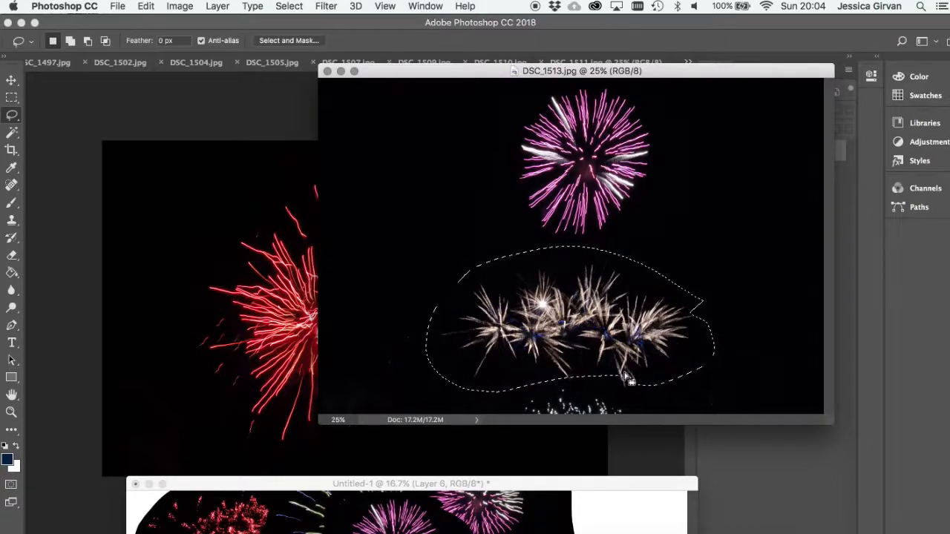
mouse_move(640, 377)
left_mouse_down("shift")
mouse_move(600, 380)
mouse_move(616, 398)
mouse_move(629, 375)
left_mouse_up("shift")
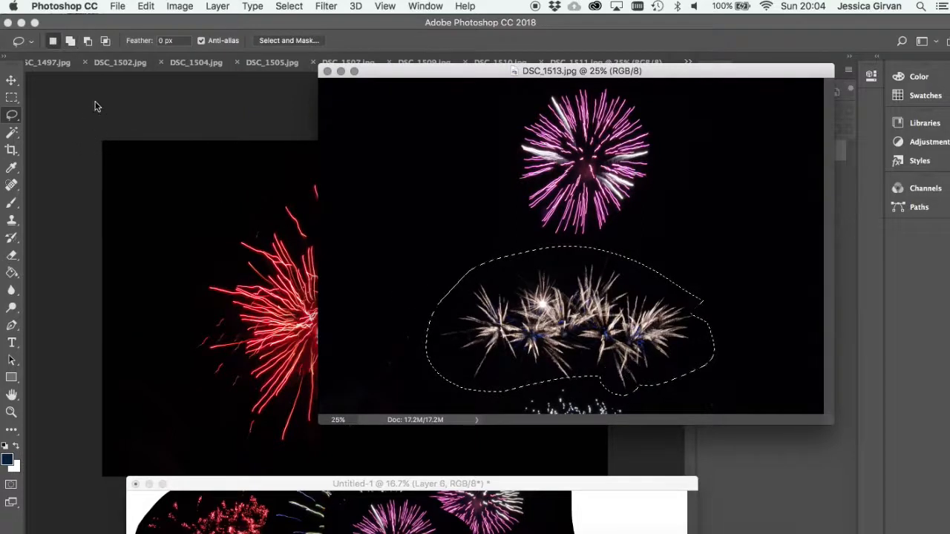
Step: Copy the selected white firework cluster into Untitled-1 and close DSC_1513.jpg
key("v")
left_click_drag(496, 347, 401, 519)
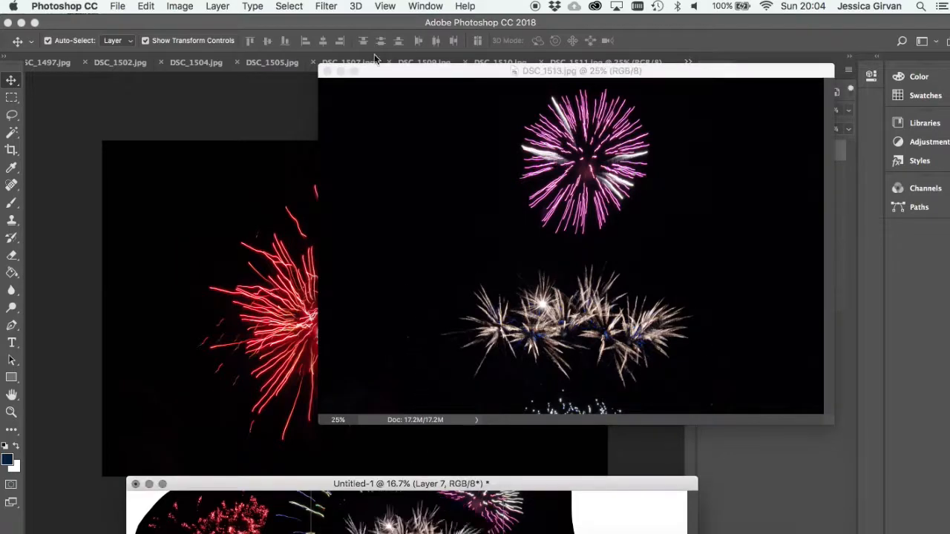
left_click(327, 71)
Step: Float DSC_1511.jpg in its own window and lasso the large red firework
mouse_move(623, 62)
left_mouse_down()
mouse_move(683, 185)
mouse_move(706, 109)
mouse_move(474, 72)
left_mouse_up()
key("l")
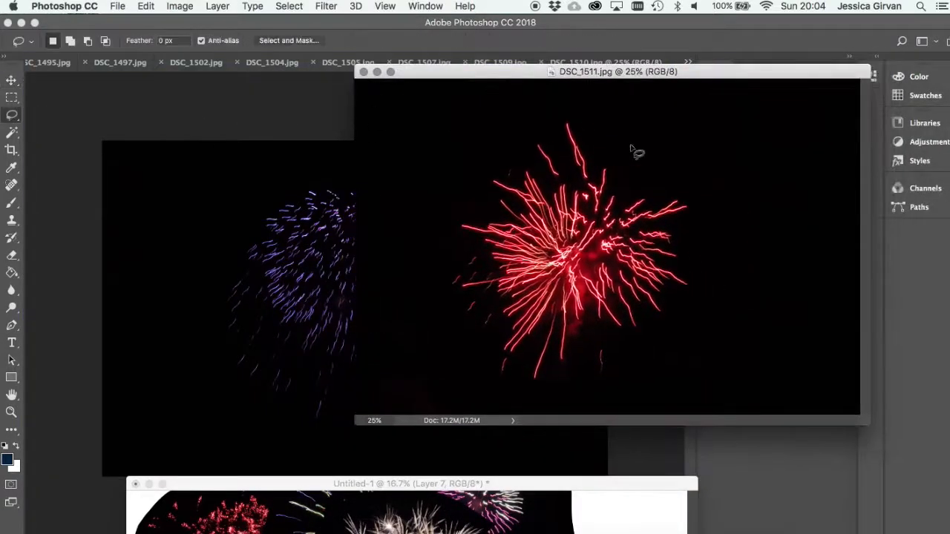
mouse_move(633, 134)
left_mouse_down()
mouse_move(419, 164)
mouse_move(528, 415)
mouse_move(576, 94)
mouse_move(607, 92)
left_mouse_up()
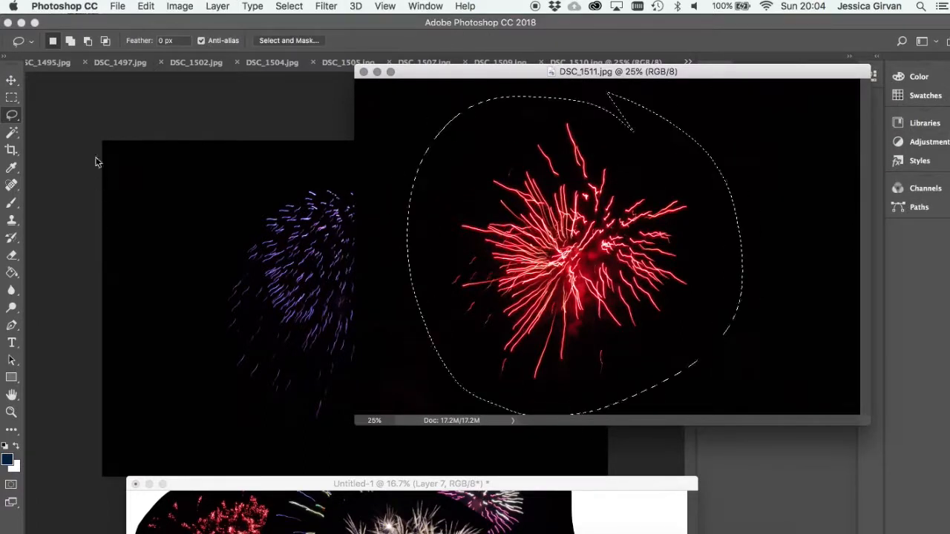
Step: Copy the selected red firework into Untitled-1 and close DSC_1511.jpg
left_click(12, 78)
mouse_move(554, 214)
left_mouse_down()
mouse_move(400, 527)
mouse_move(412, 529)
left_mouse_up()
left_click(362, 72)
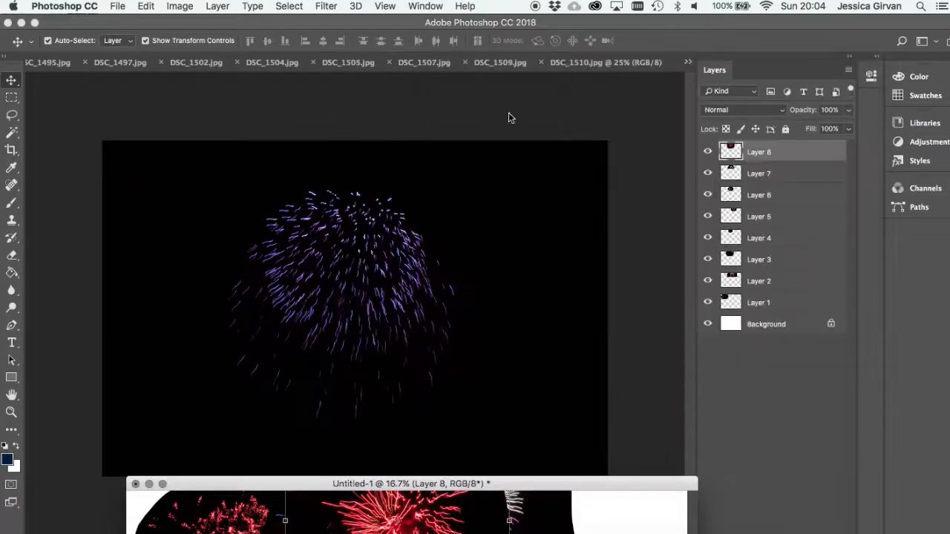
Step: Lasso the purple firework in a floating DSC_1510.jpg window, copy it into Untitled-1, and close the photo
left_click_drag(569, 64, 532, 107)
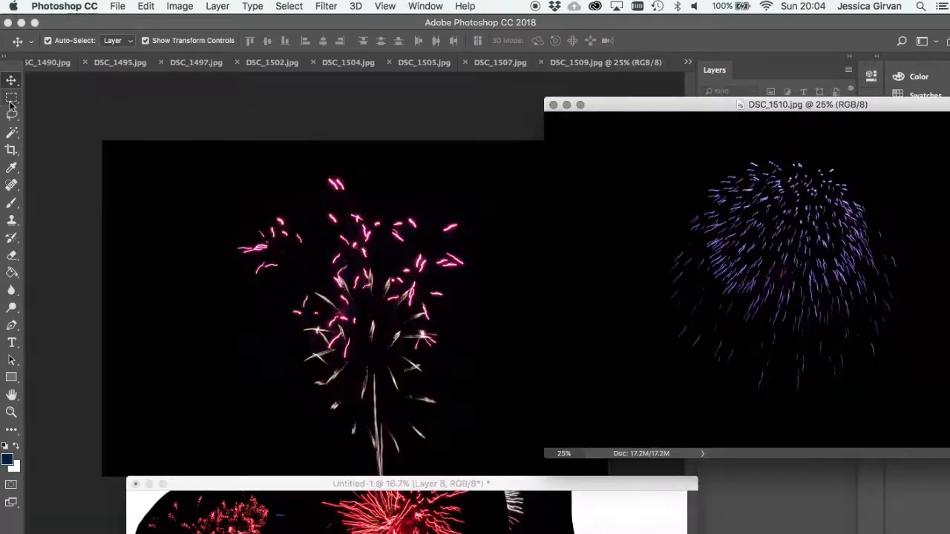
left_click(11, 110)
mouse_move(822, 124)
left_mouse_down()
mouse_move(638, 186)
mouse_move(698, 403)
mouse_move(912, 255)
mouse_move(835, 132)
left_mouse_up()
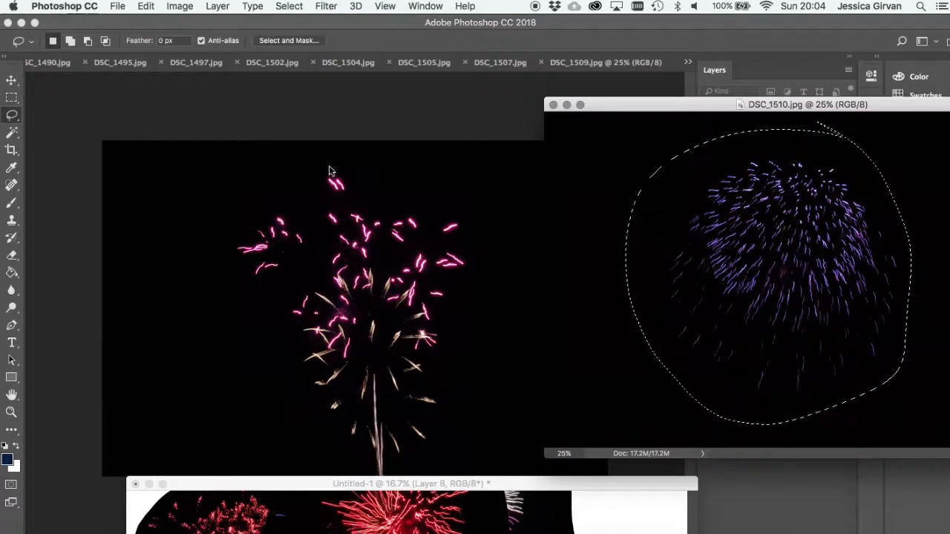
left_click(12, 80)
mouse_move(644, 330)
left_mouse_down()
mouse_move(476, 529)
mouse_move(490, 523)
left_mouse_up()
left_click(553, 105)
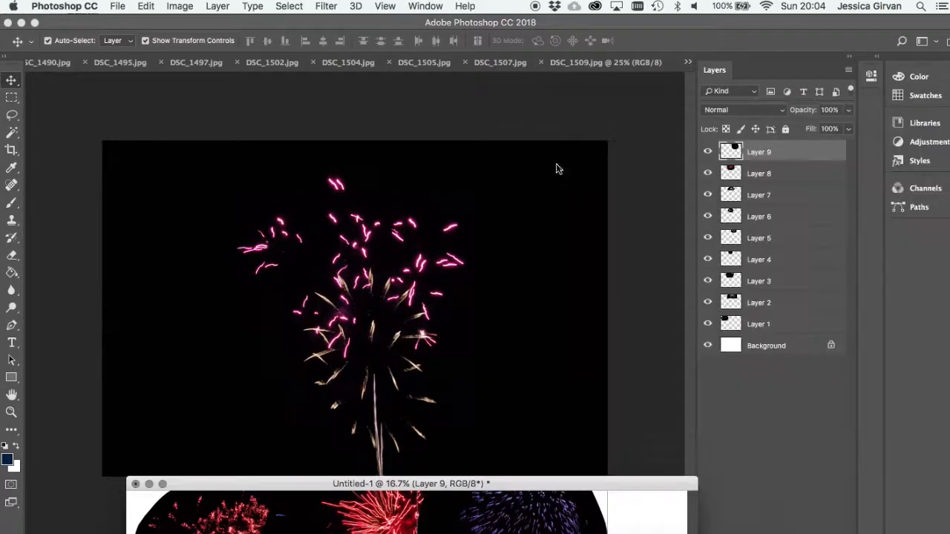
Step: Float DSC_1509.jpg, lasso around its pink firework, then deselect and close the photo without copying anything
left_click_drag(576, 65, 581, 126)
left_click_drag(675, 105, 507, 68)
left_click(12, 114)
mouse_move(715, 133)
left_mouse_down()
mouse_move(690, 111)
mouse_move(458, 230)
mouse_move(584, 429)
mouse_move(588, 421)
left_mouse_up()
key("super+d")
left_click(366, 71)
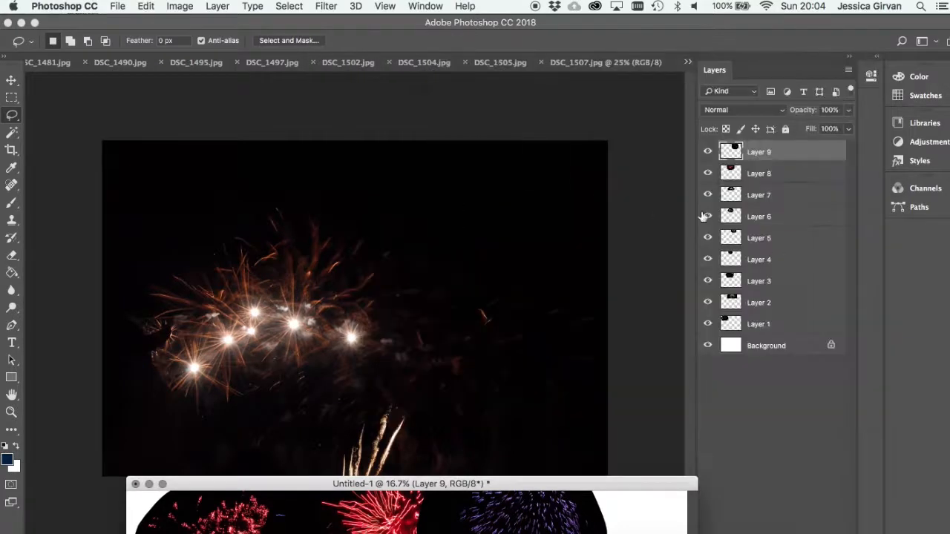
Step: Float DSC_1507.jpg, lasso its cluster of orange bursts with white centres, and copy it into Untitled-1, closing the photo
left_click_drag(561, 62, 498, 140)
left_click_drag(695, 230, 696, 232)
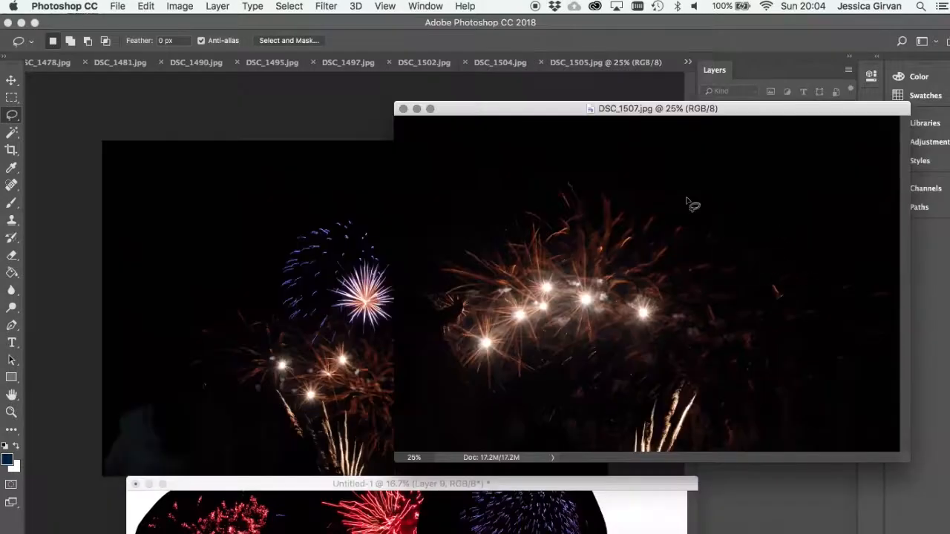
mouse_move(687, 197)
left_mouse_down()
mouse_move(562, 186)
mouse_move(483, 216)
mouse_move(425, 259)
mouse_move(435, 374)
mouse_move(556, 406)
mouse_move(691, 333)
mouse_move(653, 190)
left_mouse_up()
key("v")
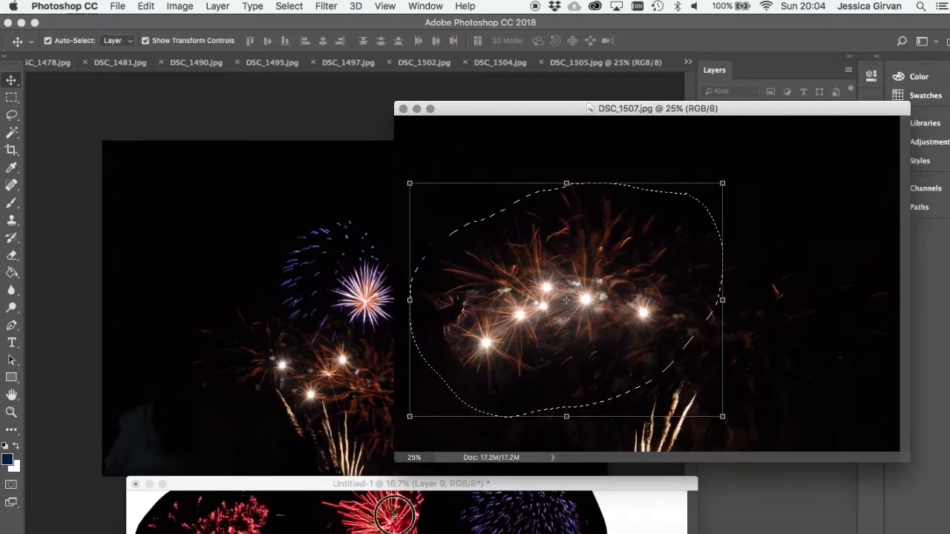
left_click_drag(414, 517, 414, 518)
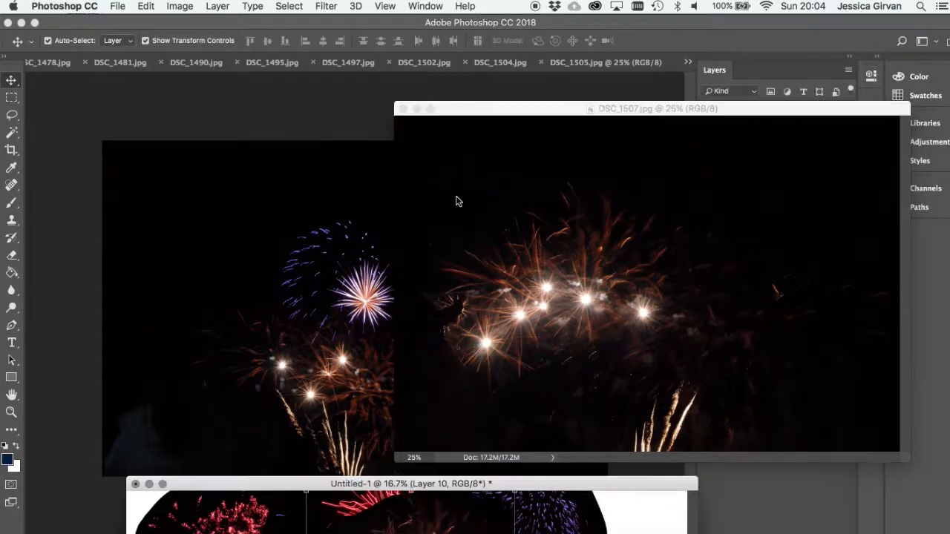
left_click(405, 108)
Step: Float DSC_1505.jpg, lasso only the upper purple and pink-white bursts, and copy them into Untitled-1, closing the photo
left_click_drag(553, 65, 380, 132)
left_click_drag(509, 133, 463, 82)
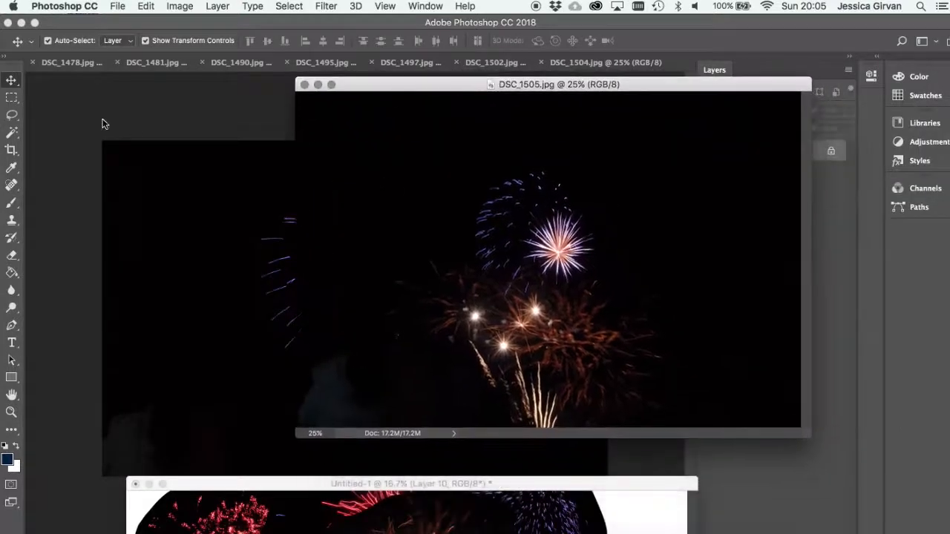
left_click(11, 114)
mouse_move(607, 165)
left_mouse_down()
mouse_move(495, 143)
mouse_move(427, 169)
mouse_move(360, 226)
mouse_move(460, 262)
mouse_move(496, 301)
left_mouse_up()
mouse_move(533, 295)
left_mouse_down()
mouse_move(576, 287)
mouse_move(628, 183)
mouse_move(610, 166)
left_mouse_up()
left_click(11, 79)
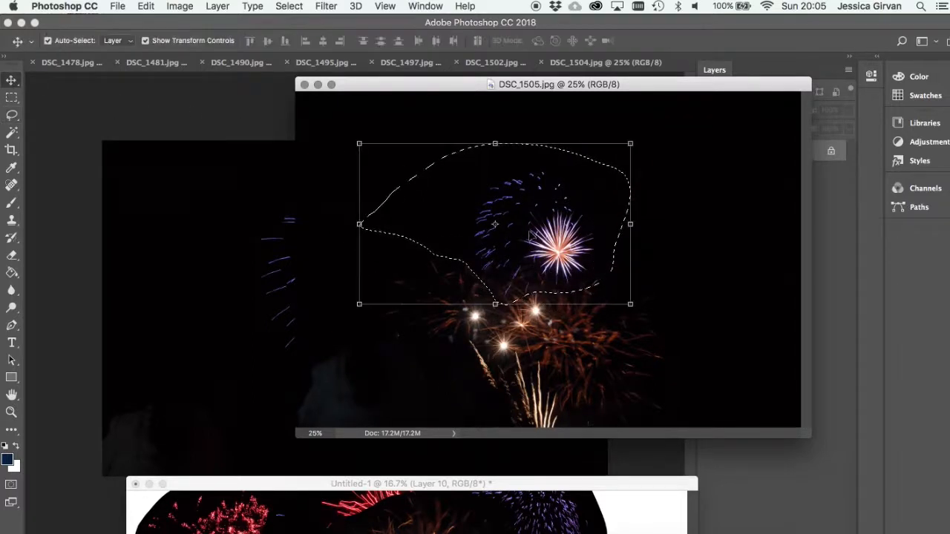
left_click_drag(406, 530, 409, 529)
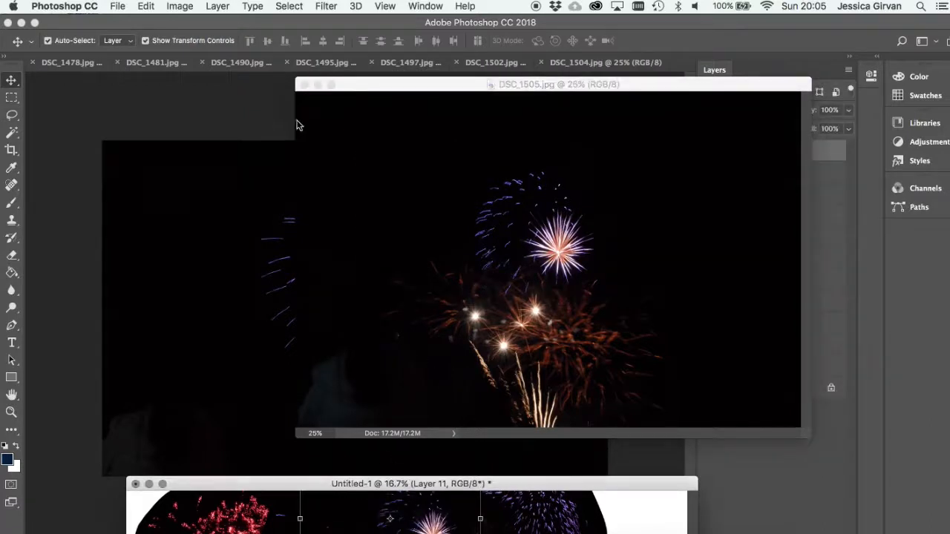
left_click(304, 84)
Step: Float DSC_1504.jpg, lasso its wide ring of blue streaks with the orange centre, and copy it into Untitled-1, closing the photo
left_click(413, 157)
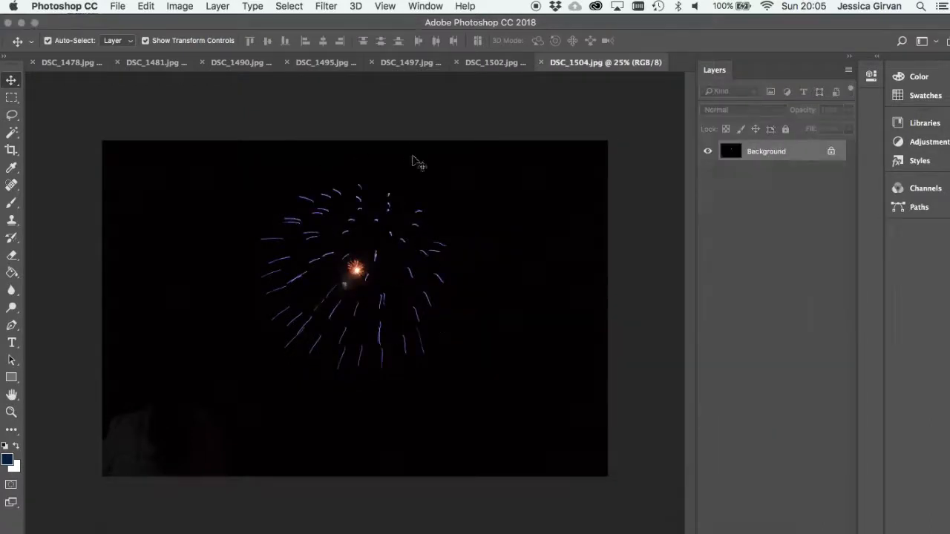
left_click_drag(594, 62, 521, 128)
left_click_drag(619, 136, 496, 103)
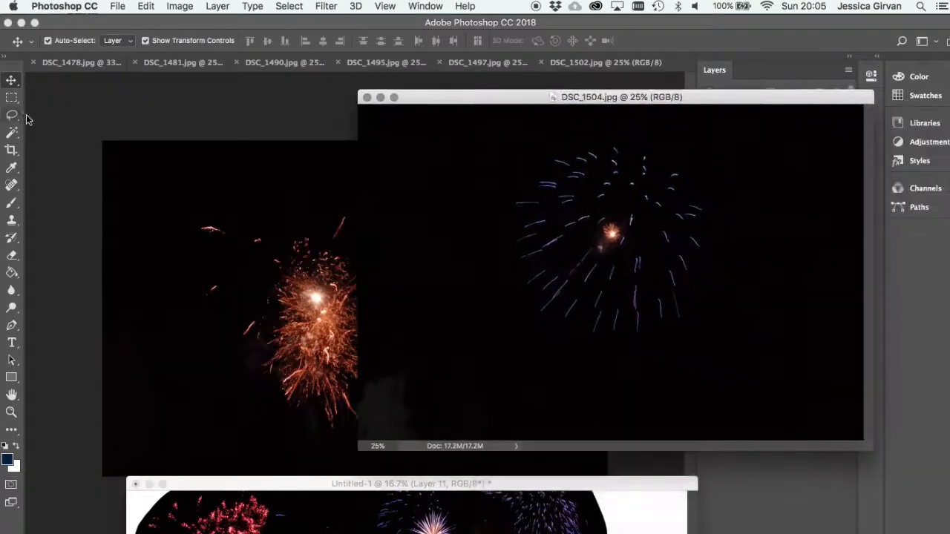
key("l")
mouse_move(636, 132)
left_mouse_down()
mouse_move(530, 343)
mouse_move(742, 238)
left_mouse_up()
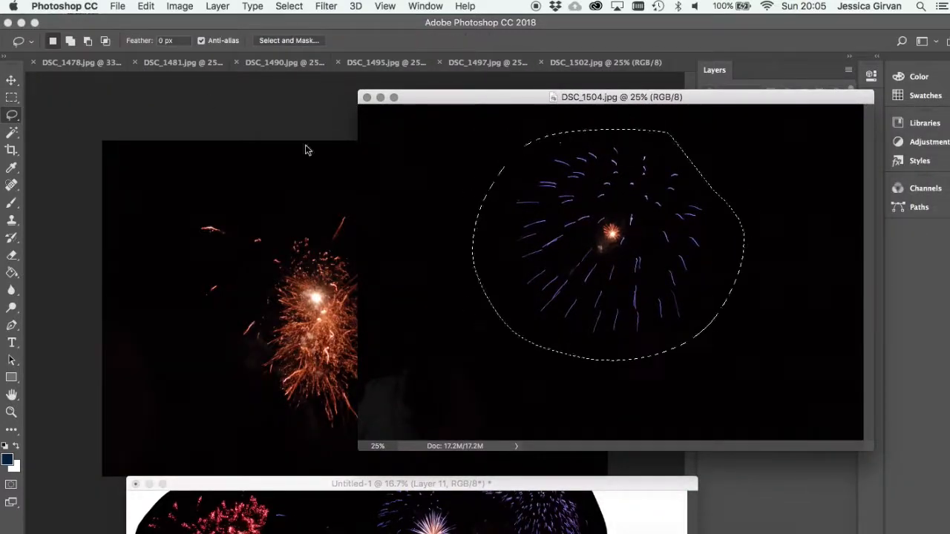
left_click(20, 82)
mouse_move(507, 343)
left_mouse_down()
mouse_move(394, 510)
mouse_move(331, 523)
left_mouse_up()
left_click(367, 97)
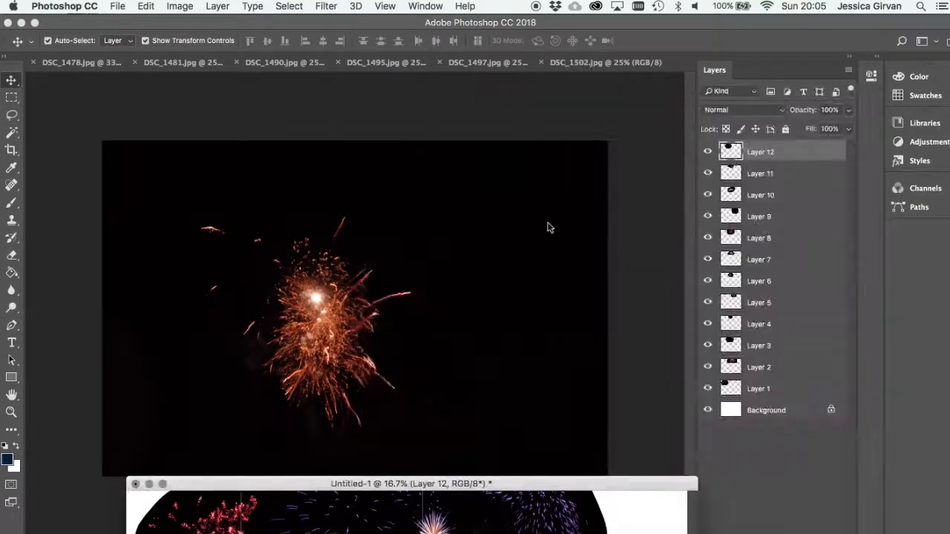
Step: Float DSC_1502.jpg, lasso the orange firework with its stray sparks, and copy it into Untitled-1, closing the photo
mouse_move(578, 61)
left_mouse_down()
mouse_move(470, 129)
mouse_move(429, 129)
left_mouse_up()
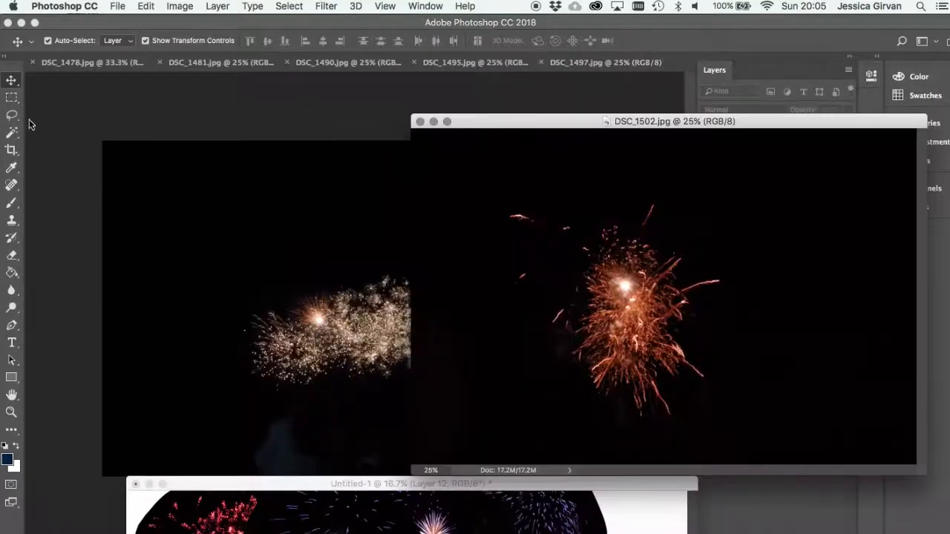
left_click(11, 115)
mouse_move(663, 169)
left_mouse_down()
mouse_move(498, 349)
mouse_move(735, 407)
mouse_move(689, 177)
left_mouse_up()
left_click(11, 82)
left_click_drag(573, 347, 438, 518)
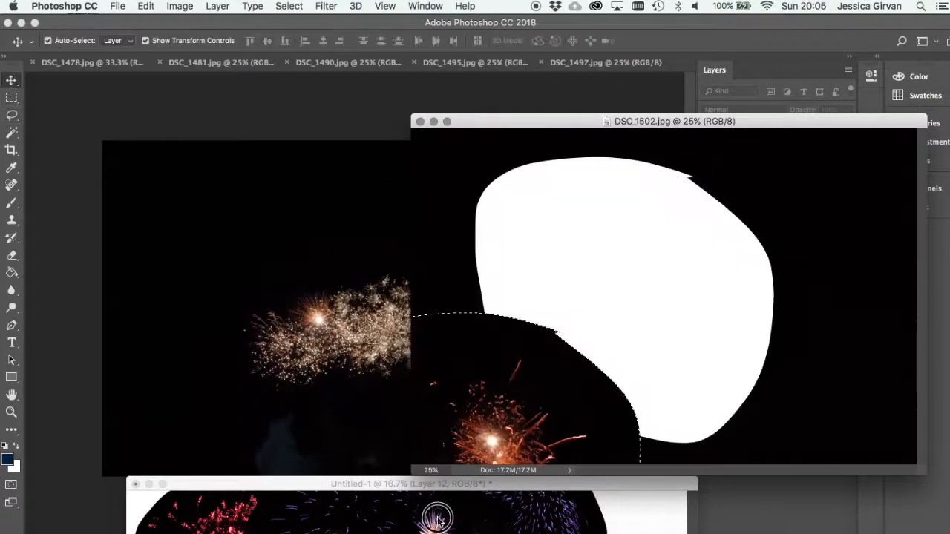
left_click_drag(455, 349, 442, 515)
left_click(421, 122)
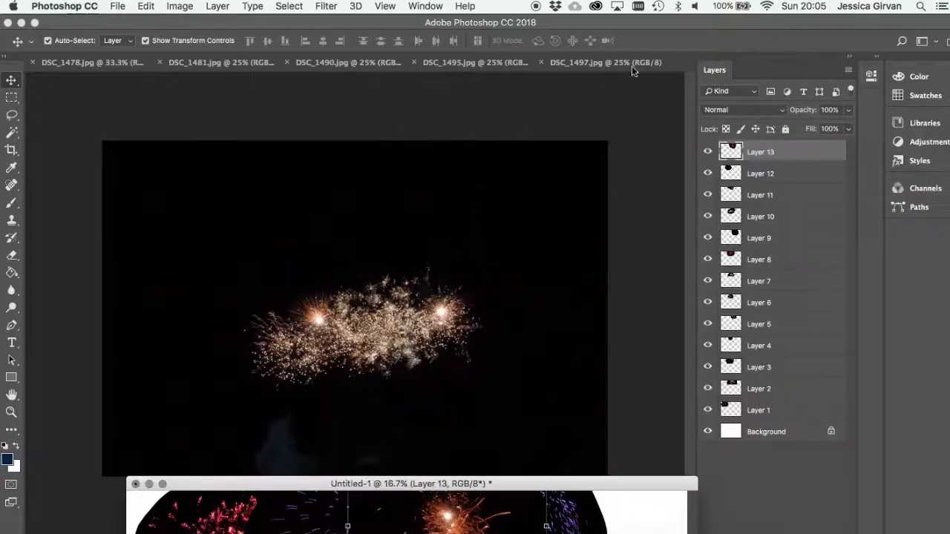
Step: Float DSC_1497.jpg, lasso the long band of golden sparks, and copy it into Untitled-1, closing the photo
left_click_drag(632, 66, 638, 153)
left_click_drag(658, 100, 544, 85)
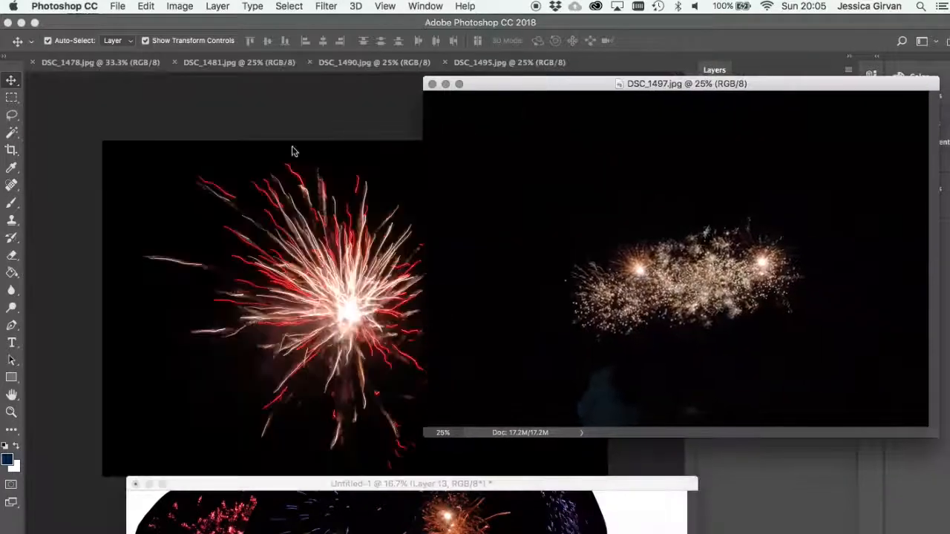
left_click(12, 115)
mouse_move(784, 208)
left_mouse_down()
mouse_move(572, 248)
mouse_move(543, 329)
mouse_move(699, 335)
mouse_move(834, 311)
mouse_move(788, 213)
left_mouse_up()
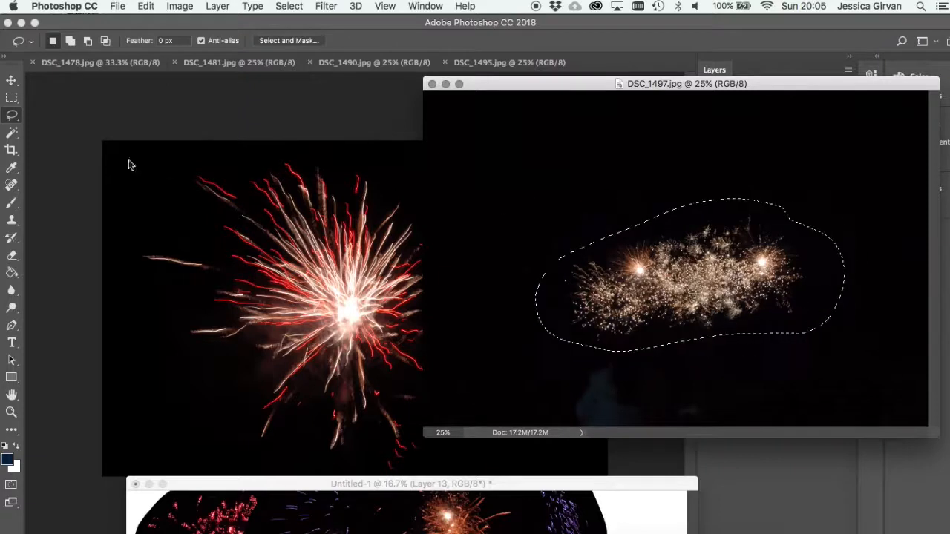
left_click(12, 80)
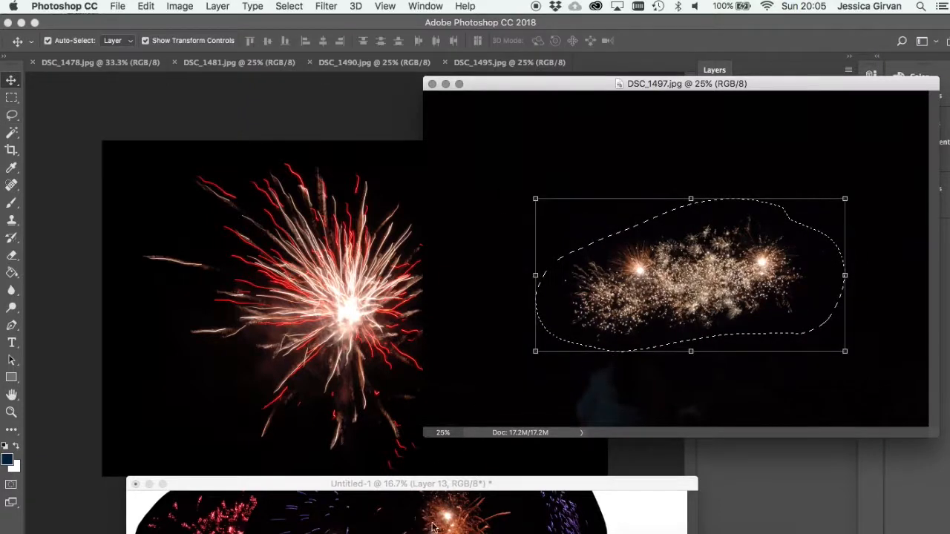
left_click_drag(433, 527, 433, 528)
left_click(432, 83)
left_click(432, 84)
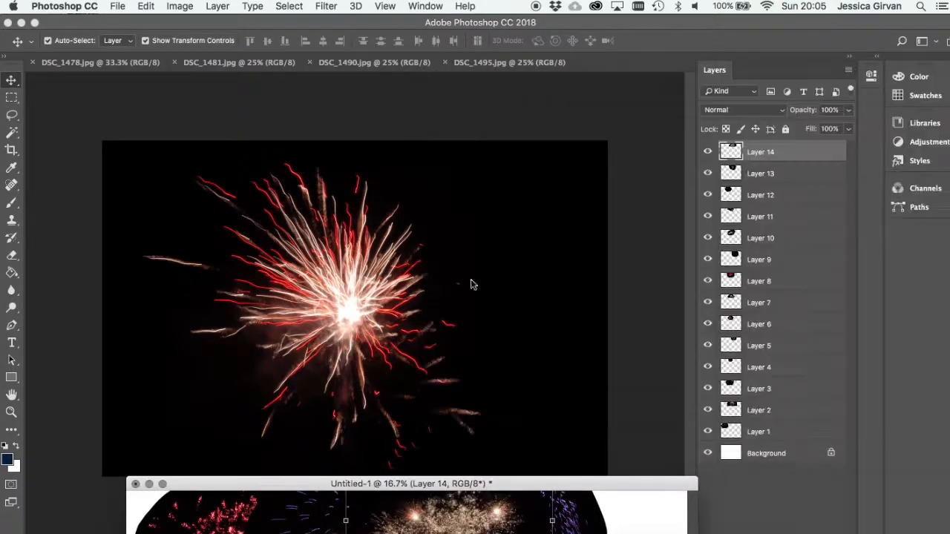
Step: Float DSC_1495.jpg, lasso the large red and white firework, and copy it into Untitled-1, closing the photo
left_click_drag(493, 59, 491, 76)
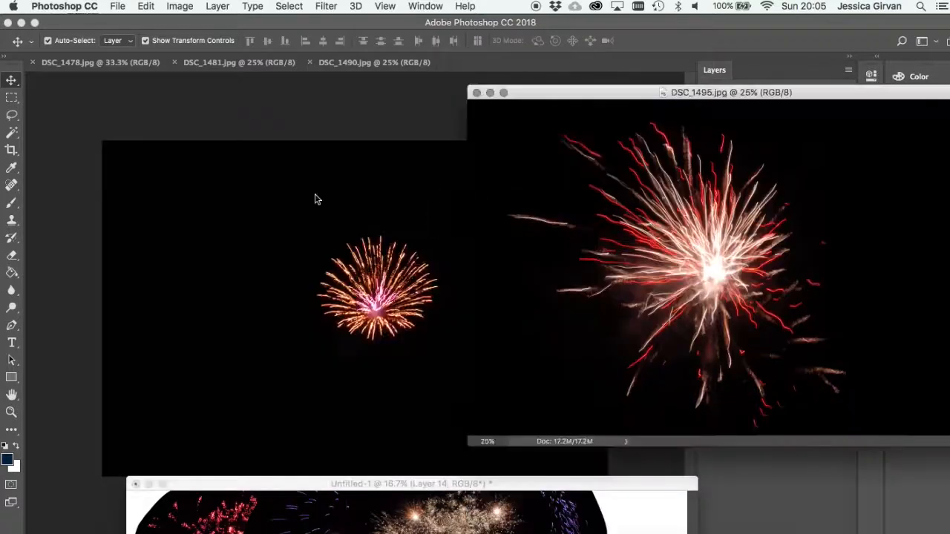
left_click(21, 120)
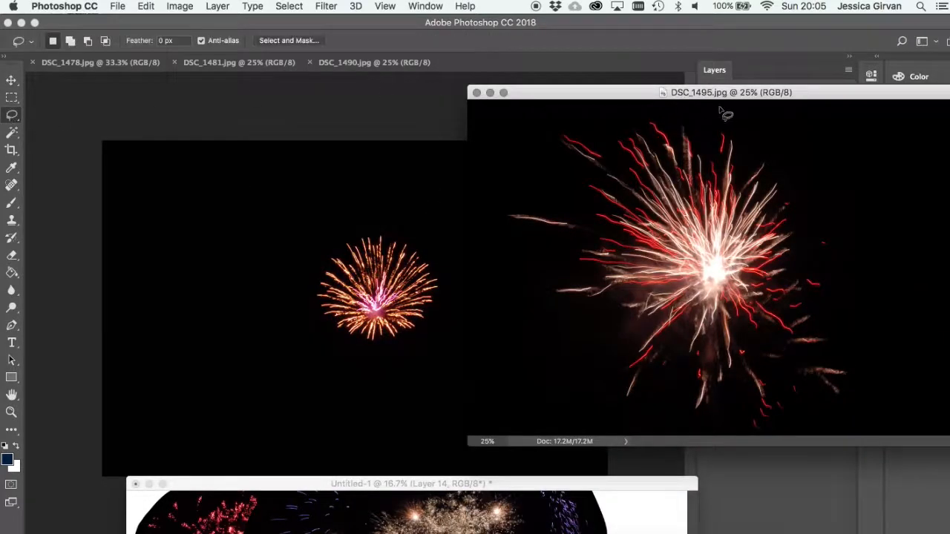
mouse_move(720, 110)
left_mouse_down()
mouse_move(500, 144)
mouse_move(522, 329)
mouse_move(670, 439)
mouse_move(840, 429)
mouse_move(821, 163)
mouse_move(765, 113)
left_mouse_up()
key("v")
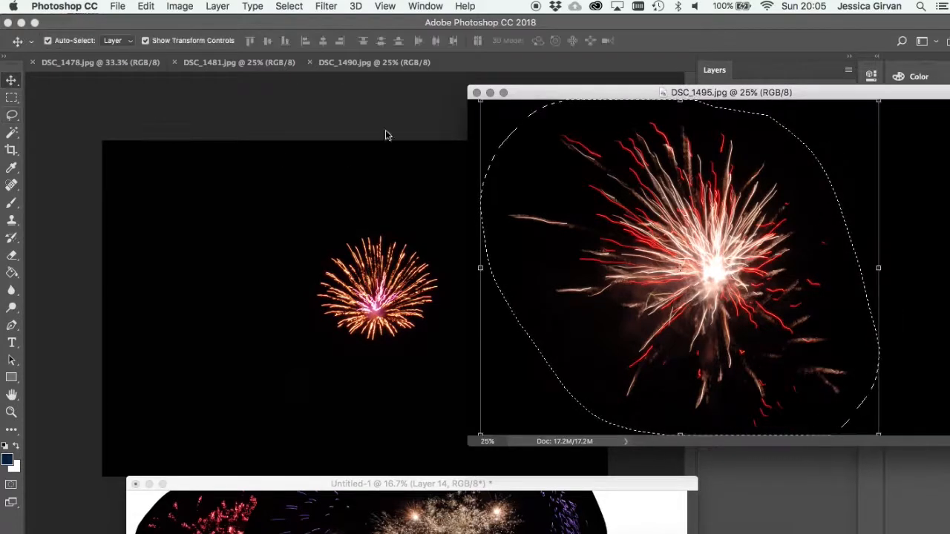
left_click_drag(488, 334, 408, 519)
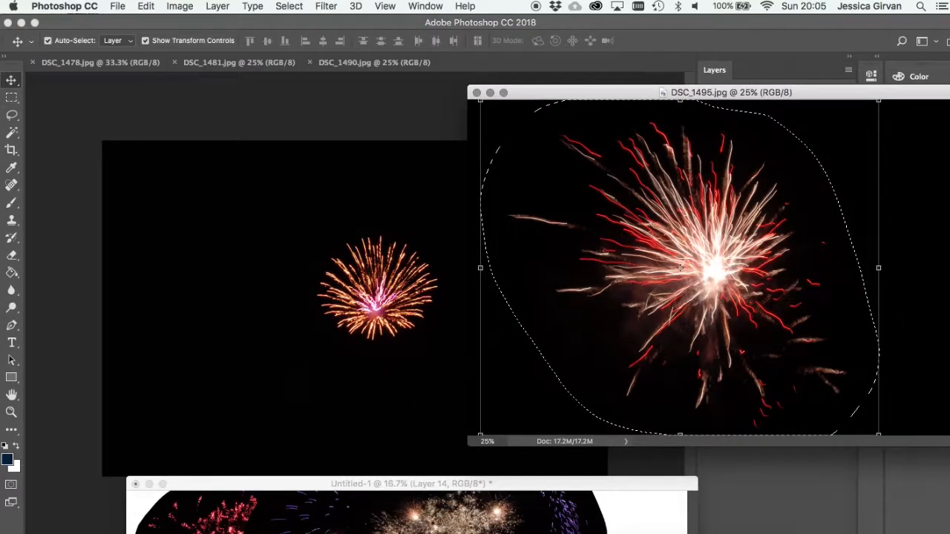
left_click_drag(377, 518, 376, 518)
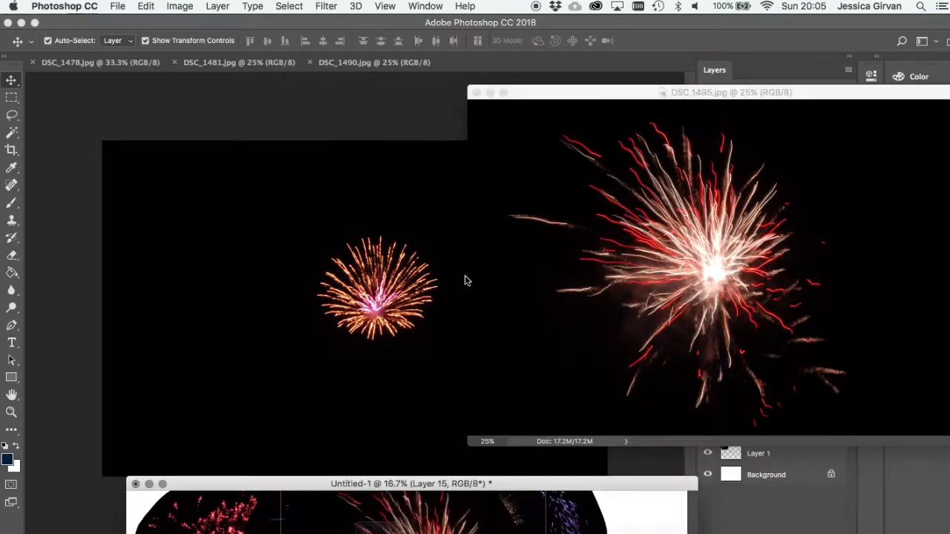
left_click(481, 93)
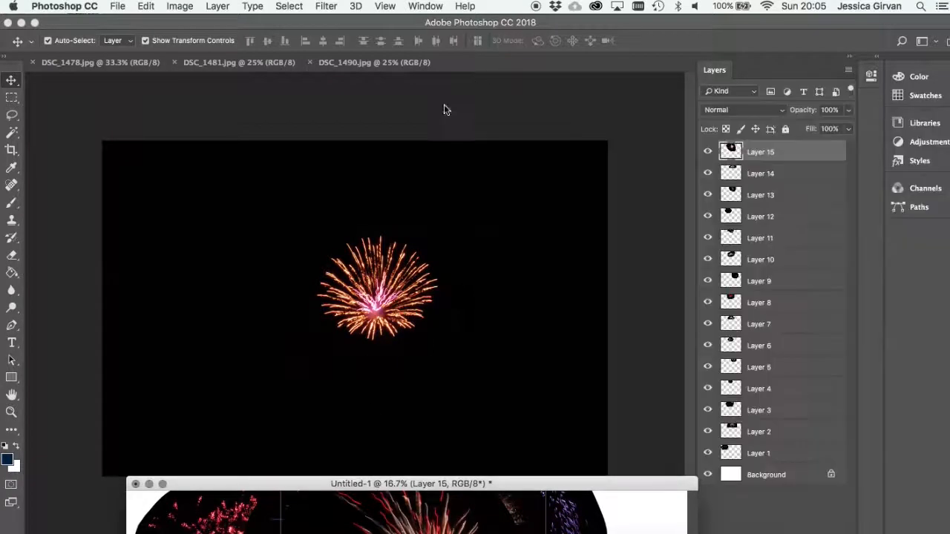
Step: Float DSC_1490.jpg, lasso the small orange firework with the pink centre, and copy it into Untitled-1, closing the photo
left_click(394, 74)
left_click_drag(393, 74, 401, 96)
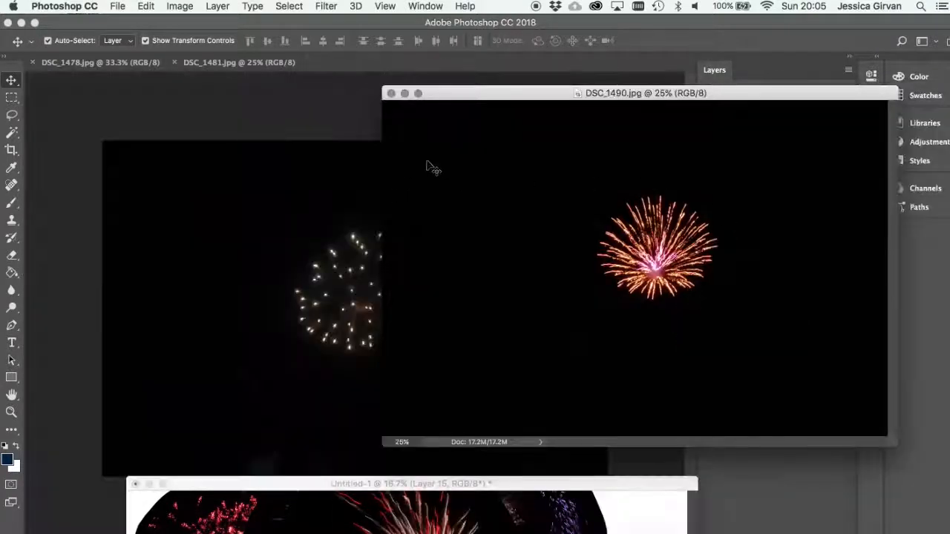
left_click(11, 111)
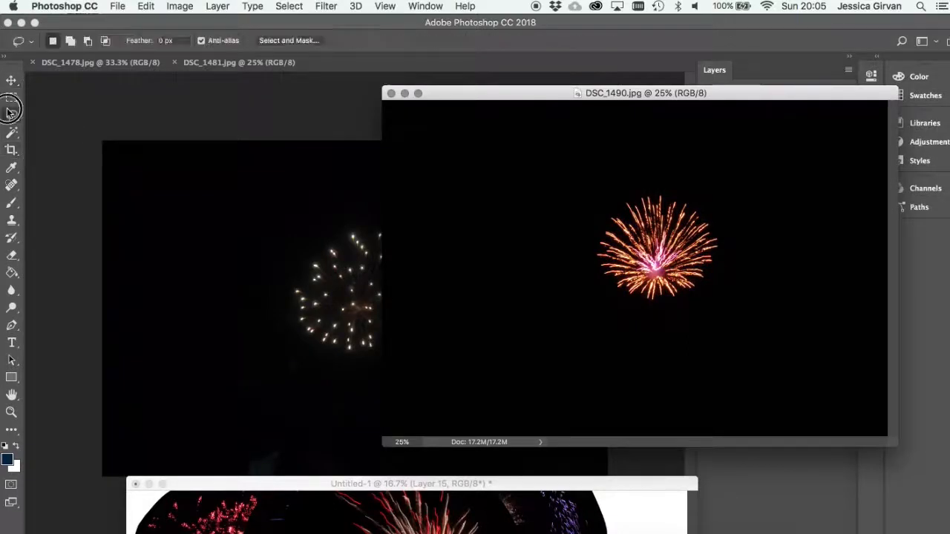
mouse_move(727, 182)
left_mouse_down()
mouse_move(558, 229)
mouse_move(783, 264)
mouse_move(729, 183)
left_mouse_up()
left_click(11, 82)
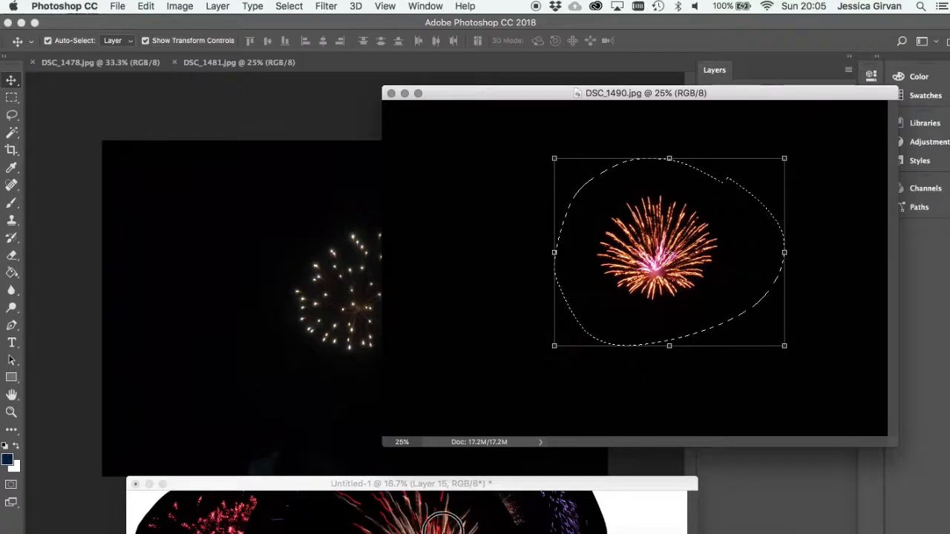
left_click_drag(657, 253, 420, 516)
left_click(392, 92)
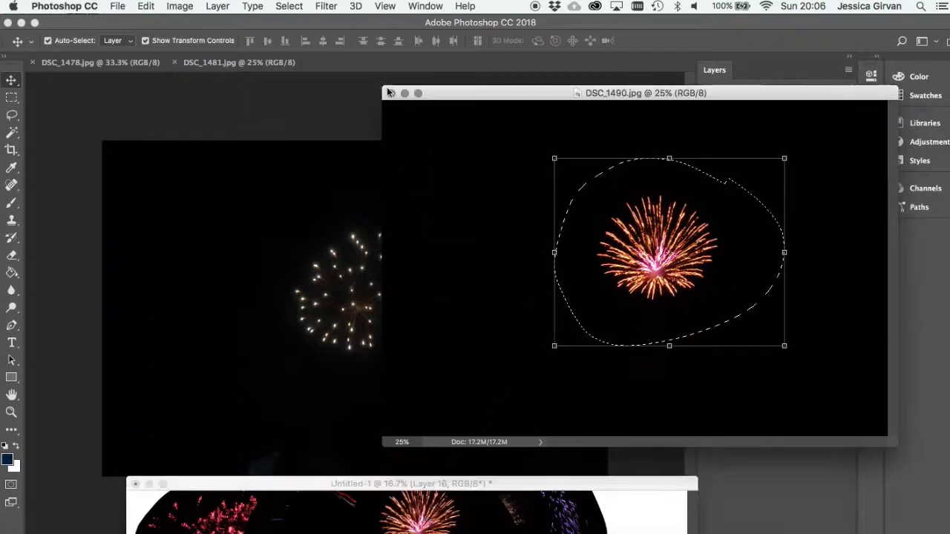
left_click(391, 93)
Step: Float DSC_1481.jpg in its own window, lasso its round firework of white dots, and copy it into Untitled-1
left_click_drag(254, 63, 277, 93)
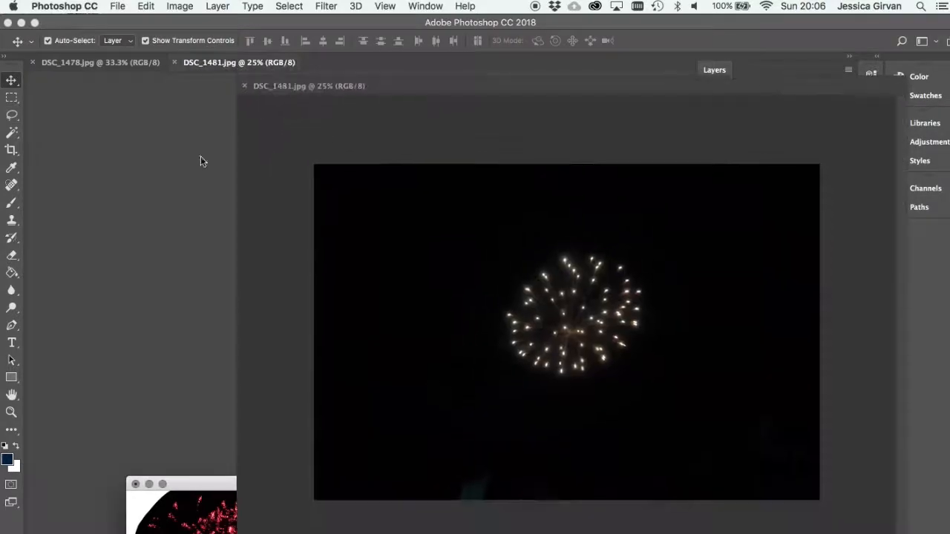
left_click(12, 115)
mouse_move(557, 174)
left_mouse_down()
mouse_move(462, 348)
mouse_move(560, 176)
left_mouse_up()
left_click(12, 80)
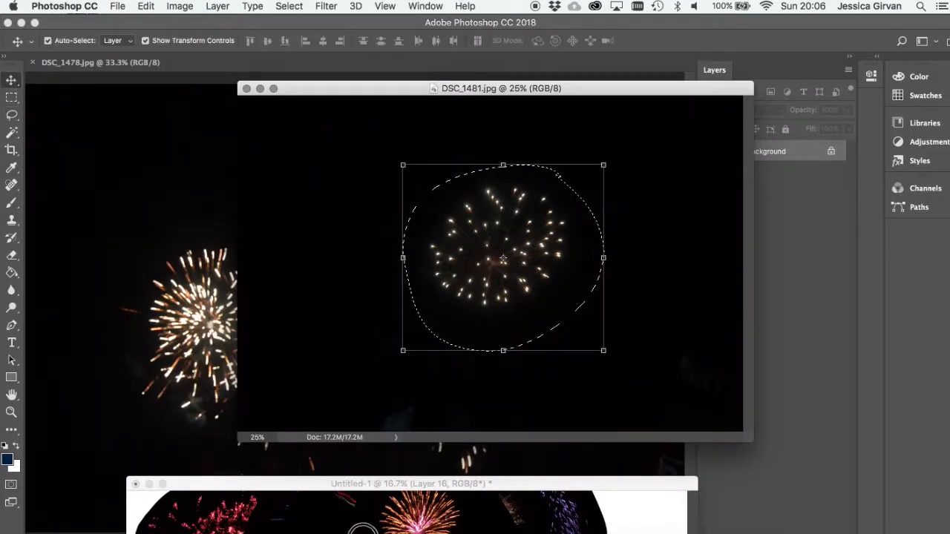
left_click_drag(363, 528, 367, 529)
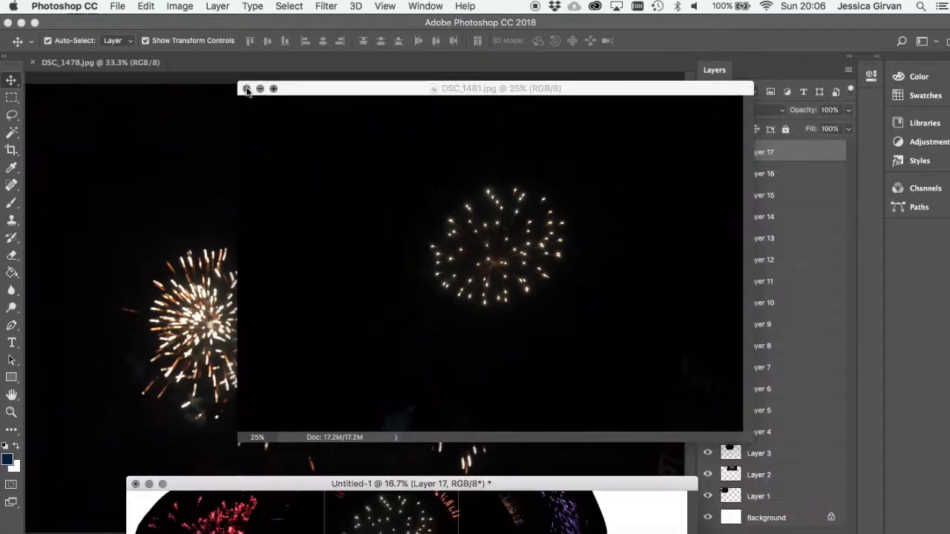
Step: Close DSC_1481.jpg, float DSC_1478.jpg, lasso its wide row of golden fireworks, and copy it into Untitled-1, closing the photo
left_click(247, 89)
left_click(144, 78)
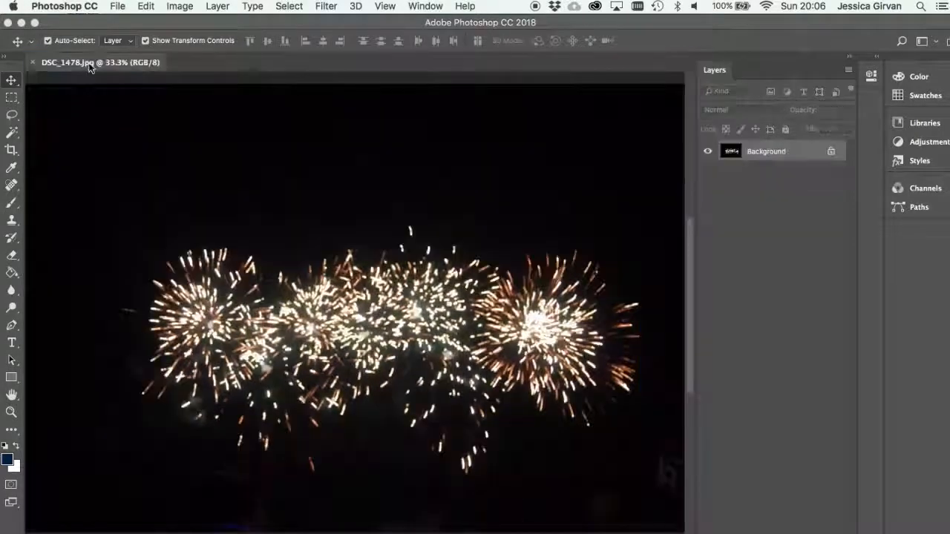
left_click_drag(89, 67, 190, 106)
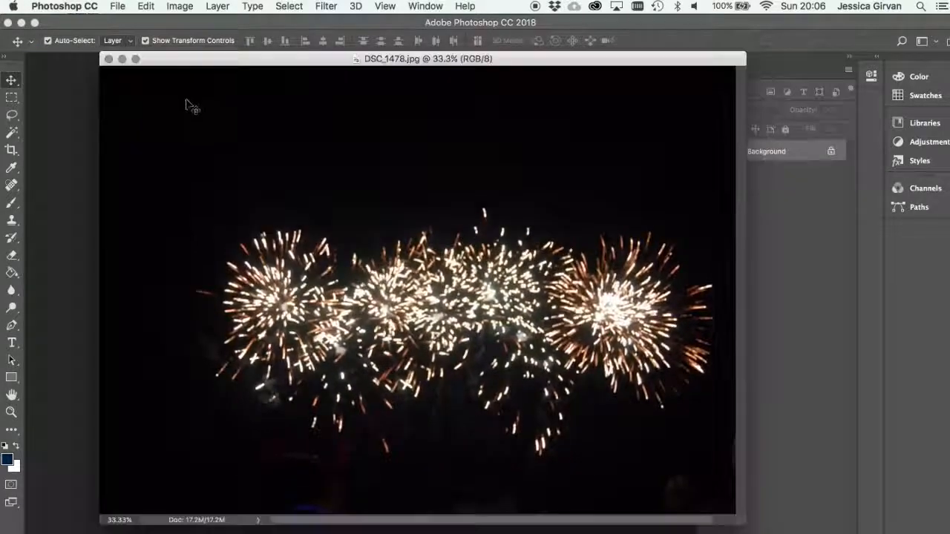
left_click(12, 116)
mouse_move(623, 211)
left_mouse_down()
mouse_move(258, 172)
mouse_move(219, 243)
mouse_move(164, 290)
mouse_move(175, 399)
mouse_move(310, 478)
mouse_move(512, 480)
mouse_move(681, 413)
mouse_move(718, 213)
left_mouse_up()
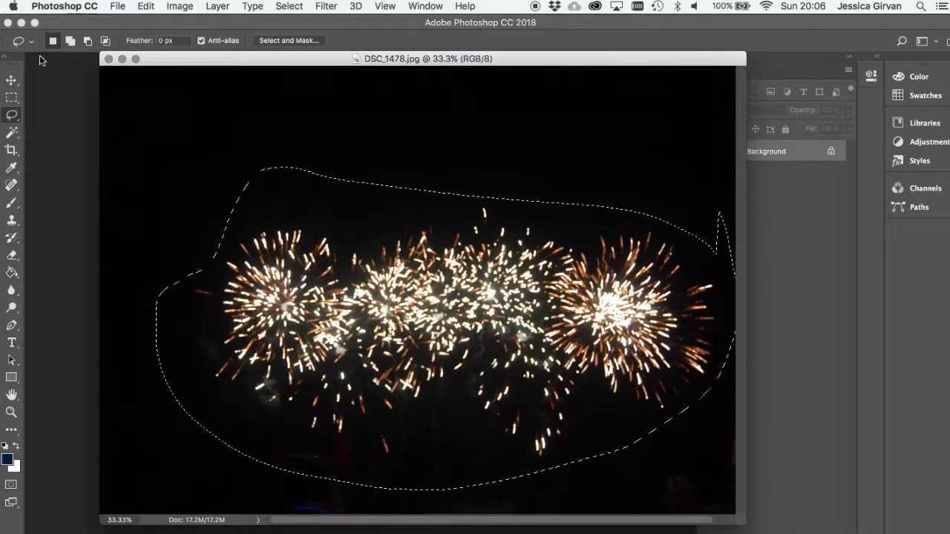
key("v")
left_click(199, 530)
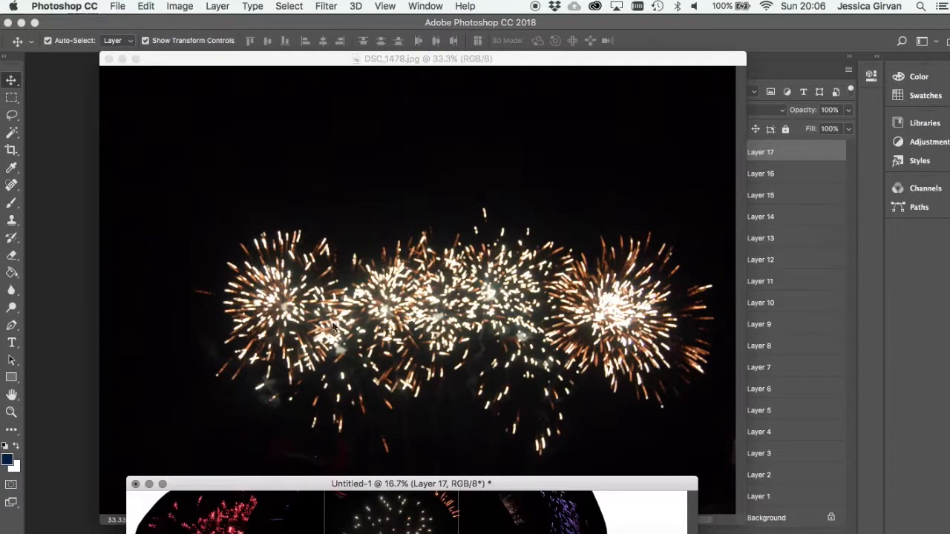
left_click(268, 341)
left_click_drag(267, 340, 179, 527)
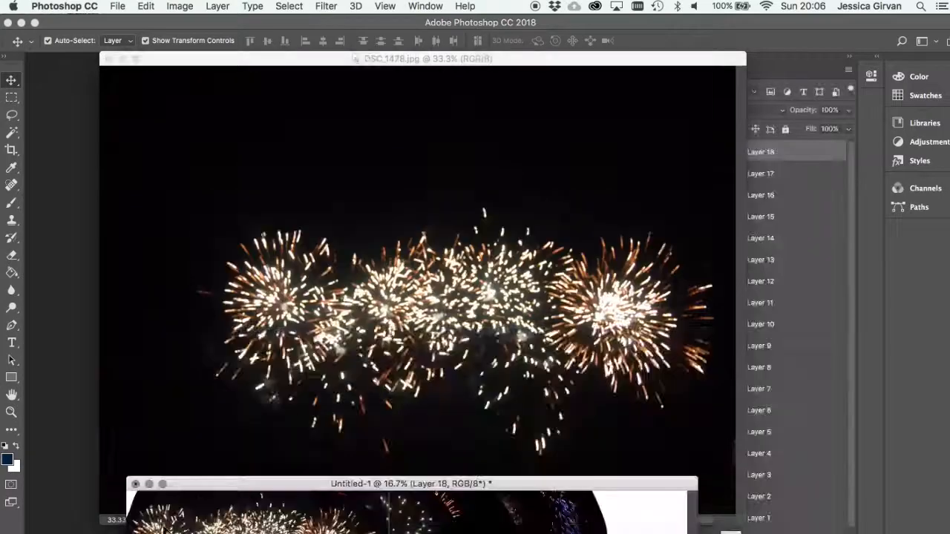
left_click(108, 59)
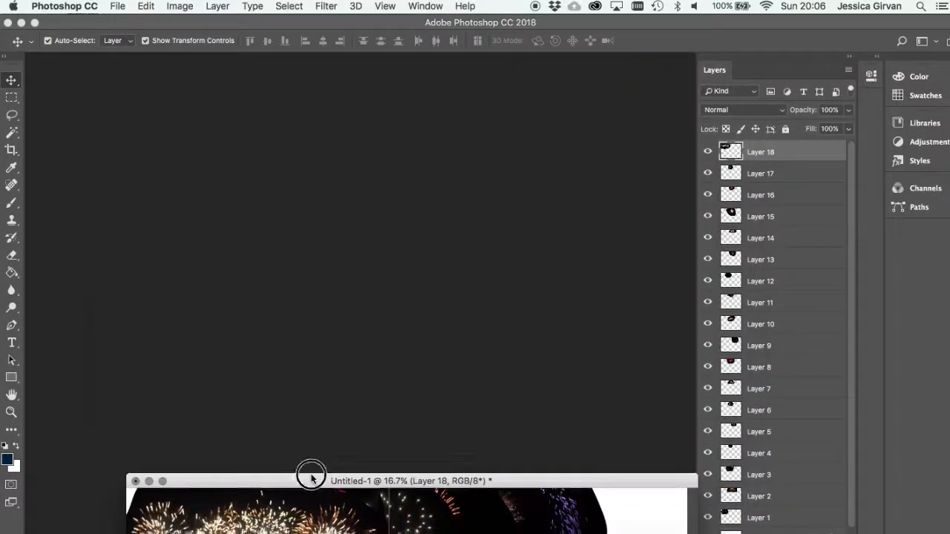
Step: Raise the Untitled-1 window and move the golden firework row to the canvas's lower right and the large red and white firework to its lower left
left_click_drag(309, 418, 263, 39)
left_click_drag(286, 82, 542, 308)
left_click_drag(405, 212, 245, 378)
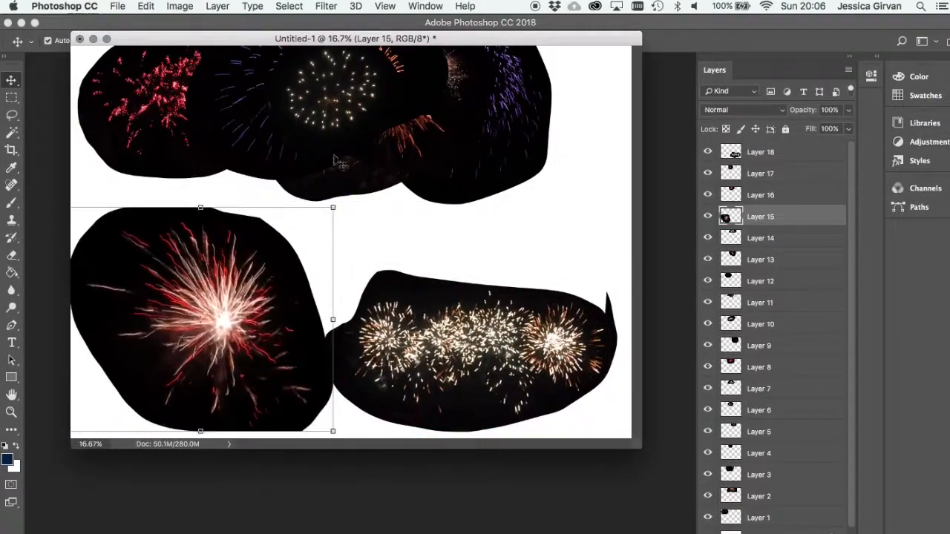
Step: Spread the overlapping fireworks across the canvas's middle, with the white dots at the right and the small orange and pink ones at the left
left_click_drag(338, 97, 553, 260)
left_click_drag(469, 106, 435, 292)
left_click_drag(377, 64, 261, 252)
left_click_drag(474, 119, 549, 247)
left_click_drag(305, 91, 273, 275)
left_click_drag(369, 52, 325, 263)
left_click_drag(159, 131, 146, 257)
left_click_drag(314, 144, 325, 259)
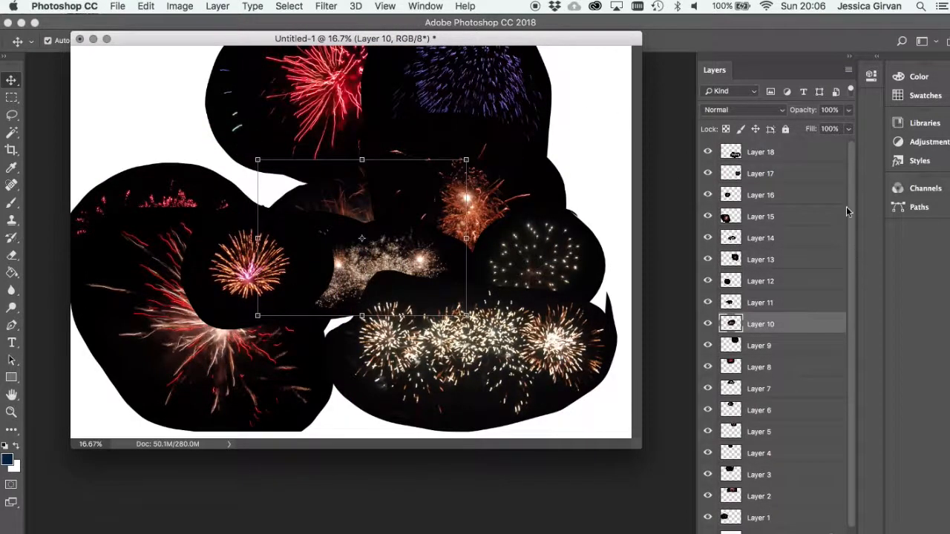
Step: Dock the floating Untitled-1 window back into the workspace as a tabbed document
scroll(842, 284, "down", 1)
scroll(850, 287, "up", 1)
left_click_drag(486, 43, 480, 99)
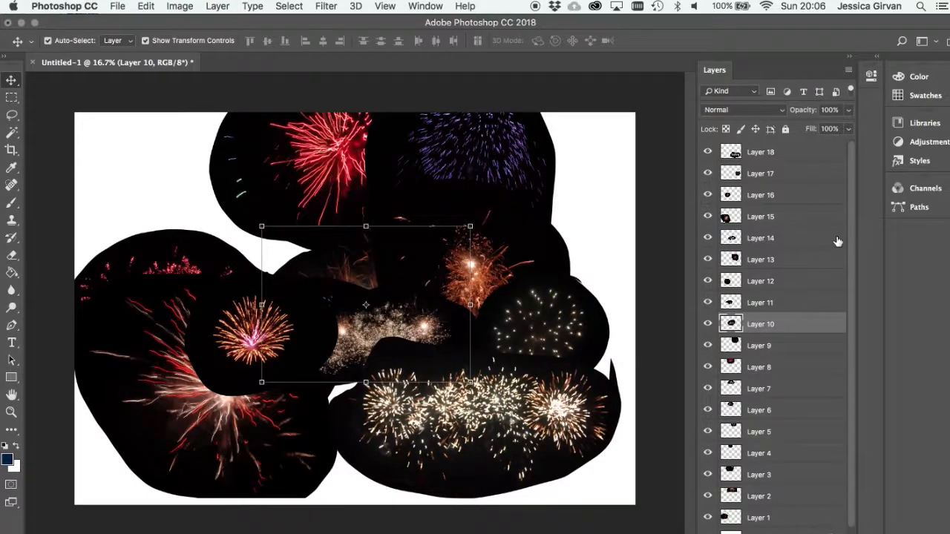
left_click(650, 532)
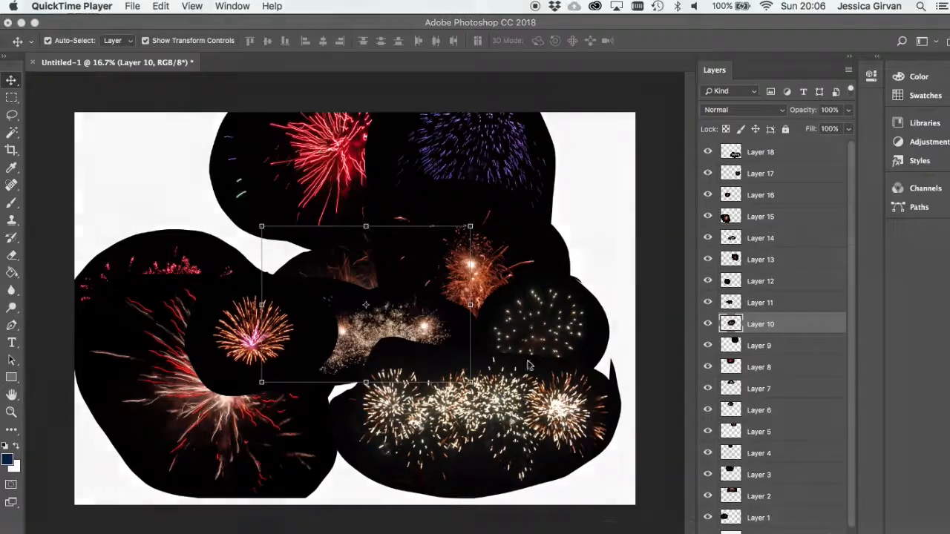